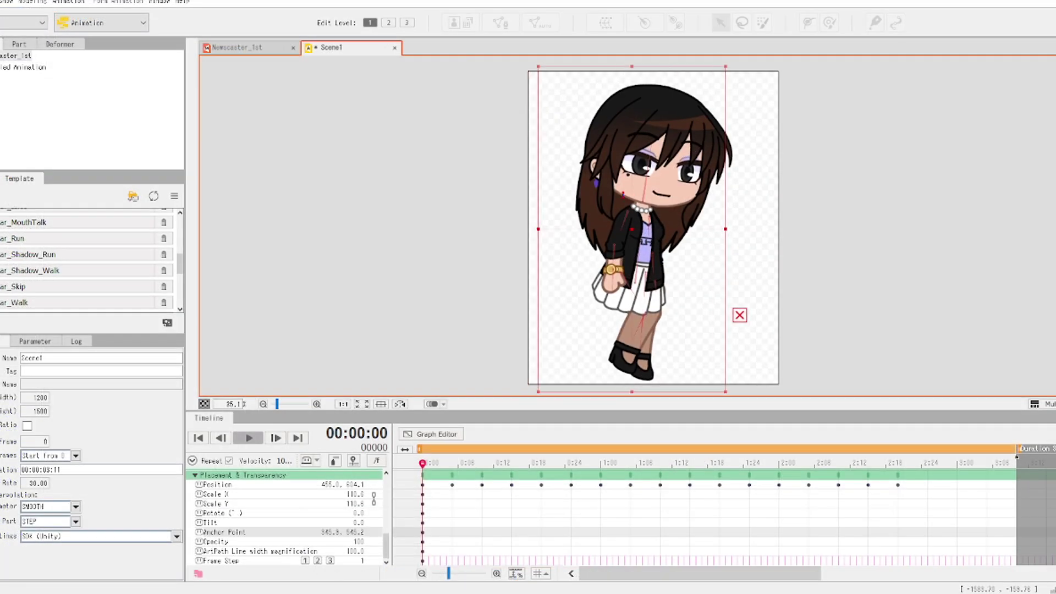
# Play back the character's looping motion and adjust the end of the scene's work area in the timeline
pyautogui.press('space')
pyautogui.click(899, 494)
pyautogui.moveTo(808, 573); pyautogui.dragTo(823, 573)
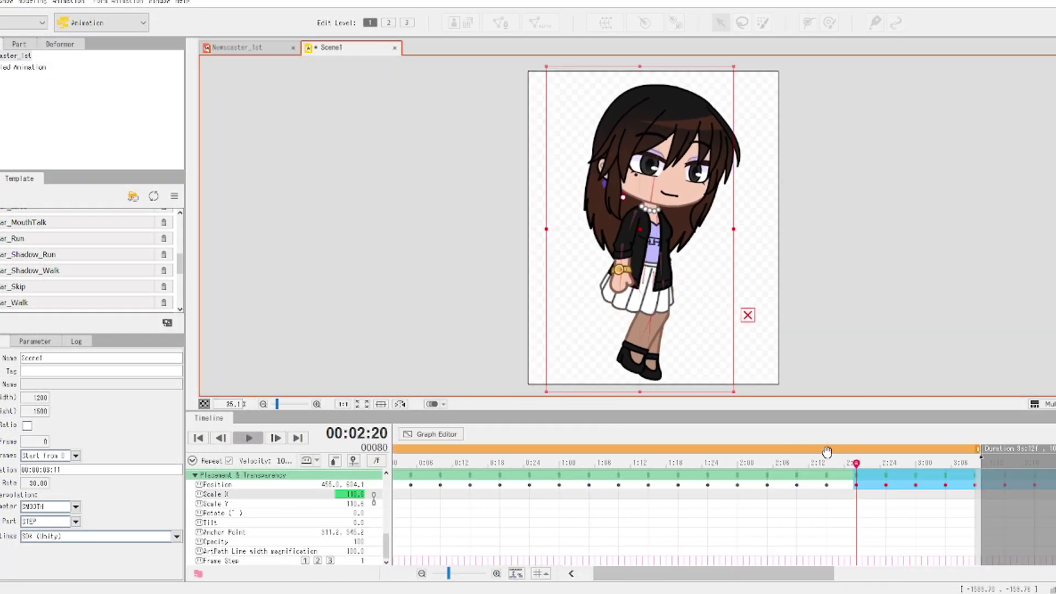
pyautogui.moveTo(977, 448)
pyautogui.mouseDown()
pyautogui.moveTo(1049, 447)
pyautogui.moveTo(969, 447)
pyautogui.mouseUp()
pyautogui.moveTo(630, 451); pyautogui.dragTo(968, 448)
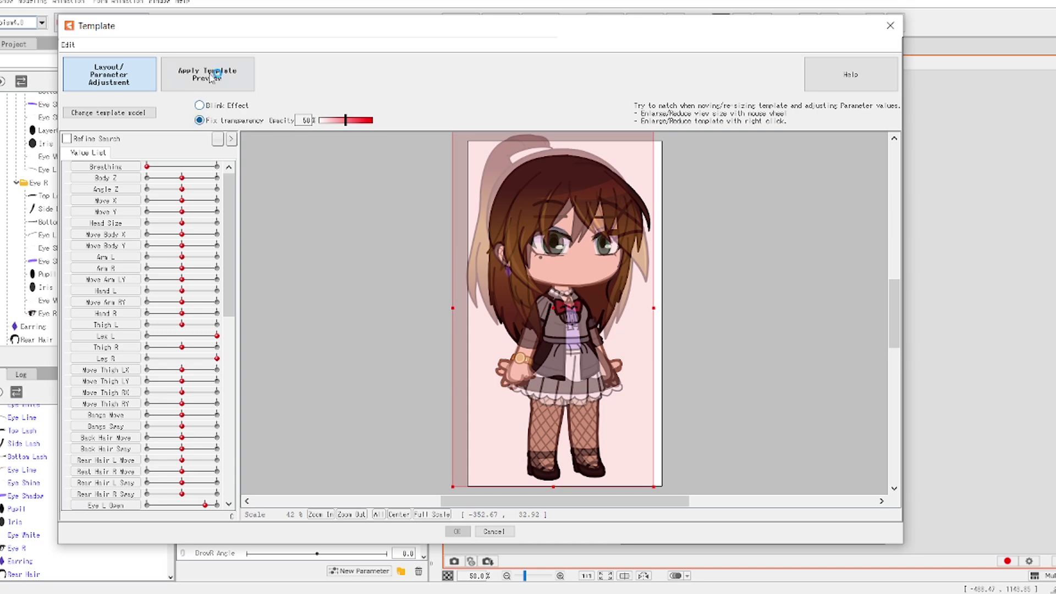
# Compare the maid template's overlay and preview with the character, and return to the layout and parameter adjustment
pyautogui.scroll(5, 590, 379)
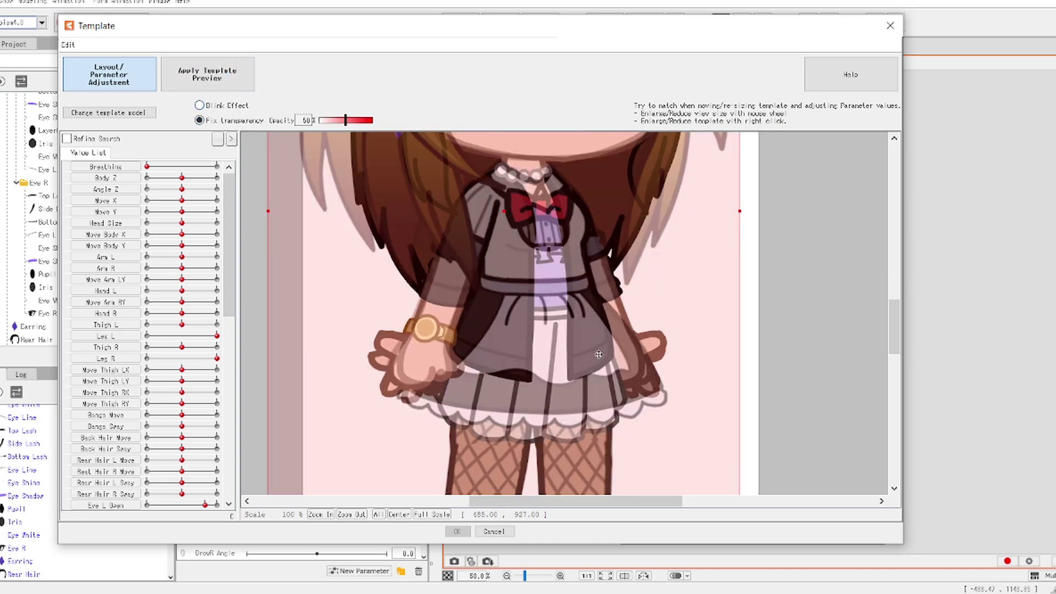
pyautogui.scroll(-4, 620, 312)
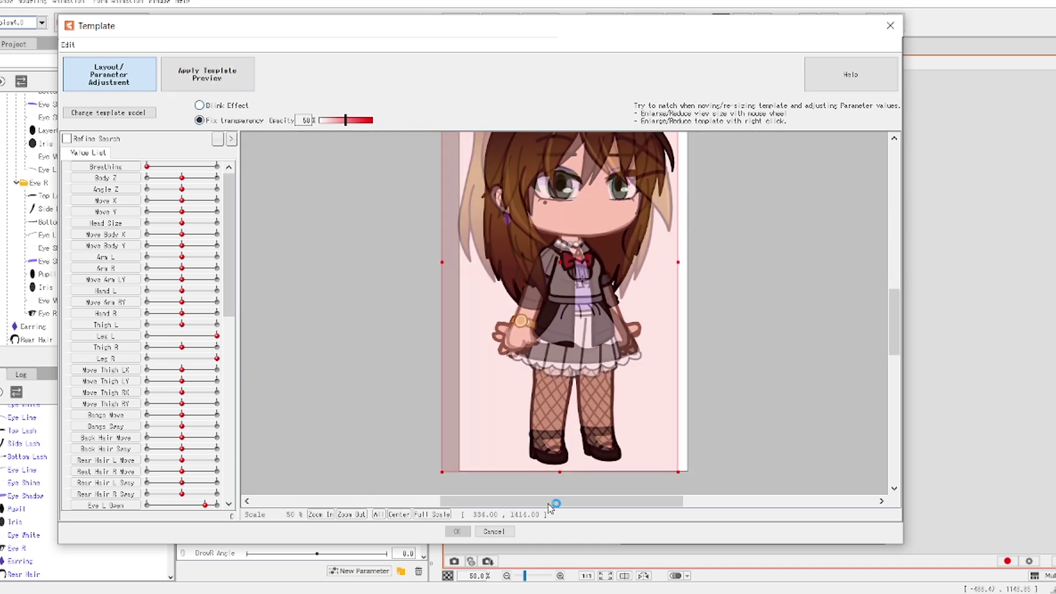
pyautogui.scroll(3, 599, 438)
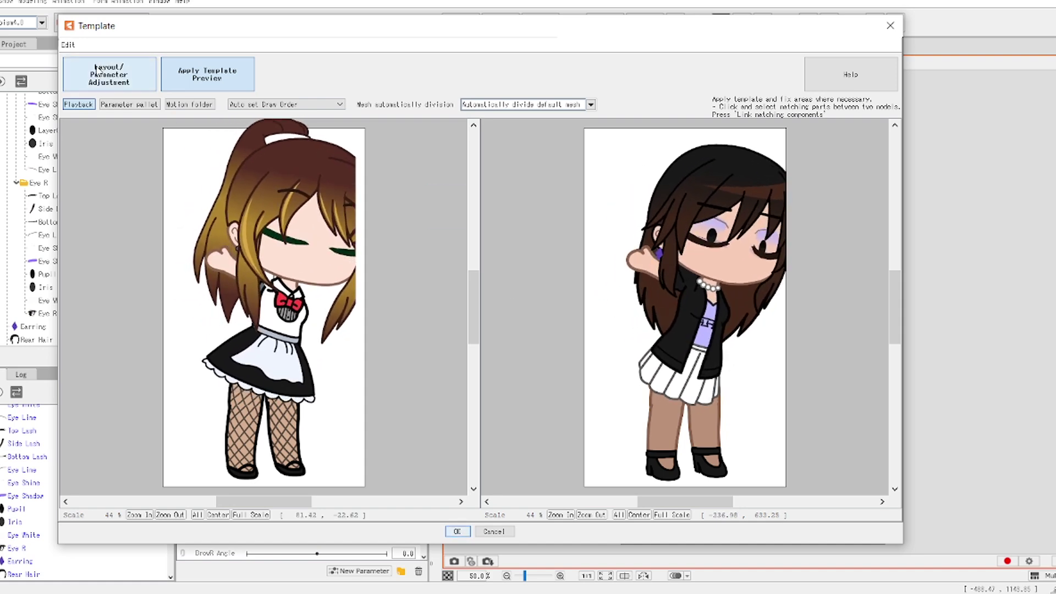
pyautogui.click(108, 77)
pyautogui.scroll(-5, 503, 324)
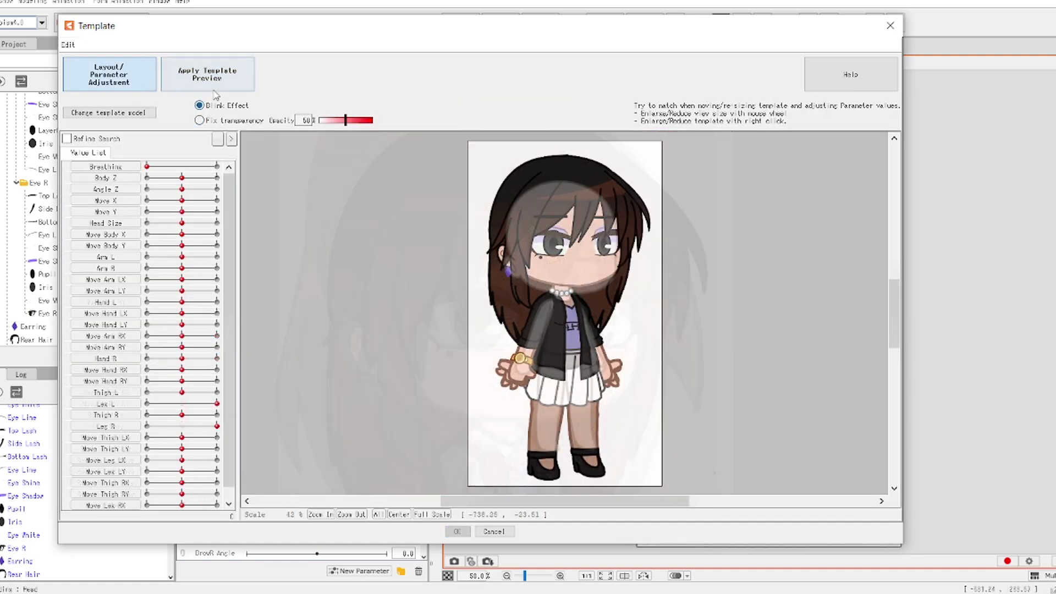
# Set the template overlay to Fix transparency at 50% opacity and resize it over the character
pyautogui.click(235, 122)
pyautogui.click(237, 120)
pyautogui.moveTo(569, 299); pyautogui.dragTo(567, 322)
pyautogui.moveTo(567, 175); pyautogui.dragTo(573, 154)
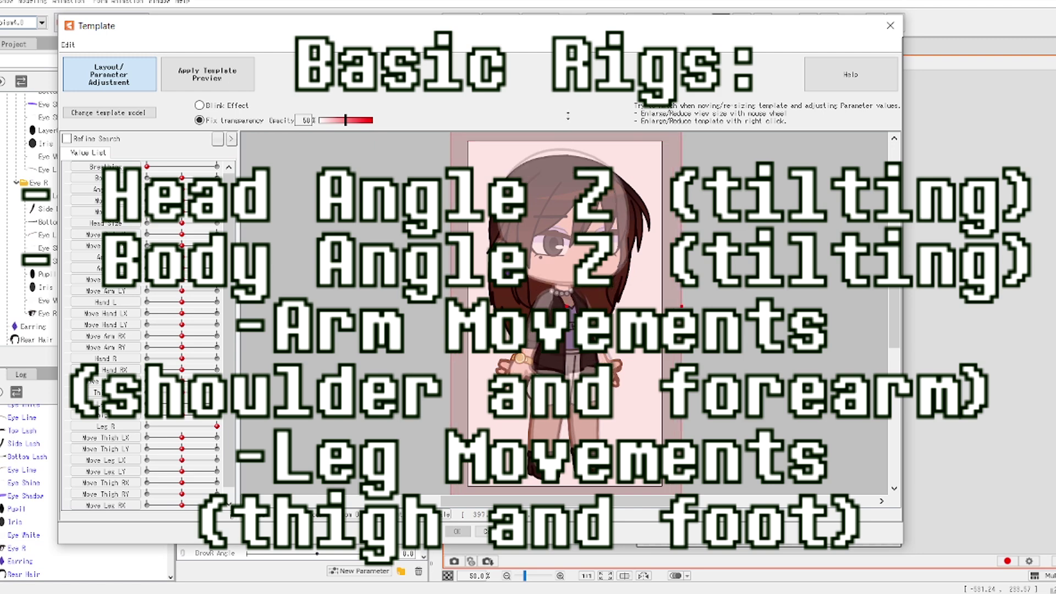
pyautogui.moveTo(558, 485); pyautogui.dragTo(565, 256)
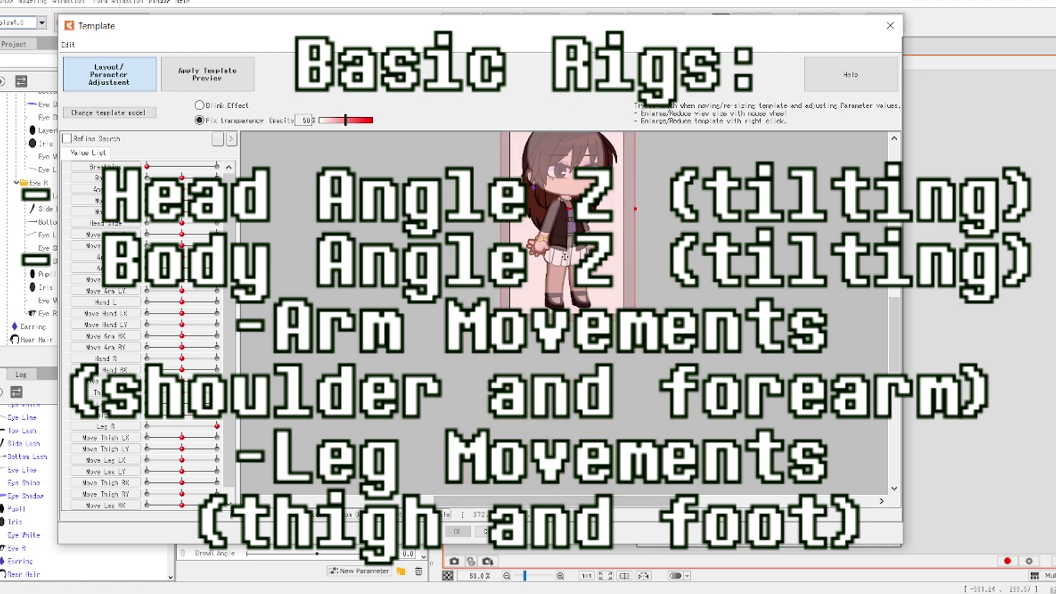
# Stretch the template overlay's lower edge to fit the character's feet and show the Apply Template Preview
pyautogui.scroll(3, 566, 199)
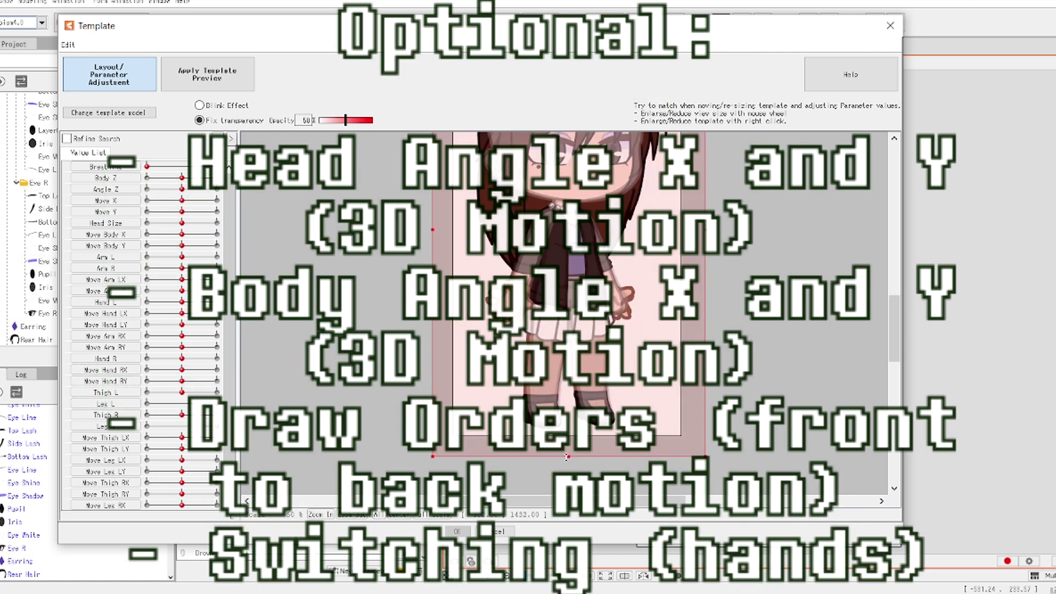
pyautogui.moveTo(566, 449); pyautogui.dragTo(564, 462)
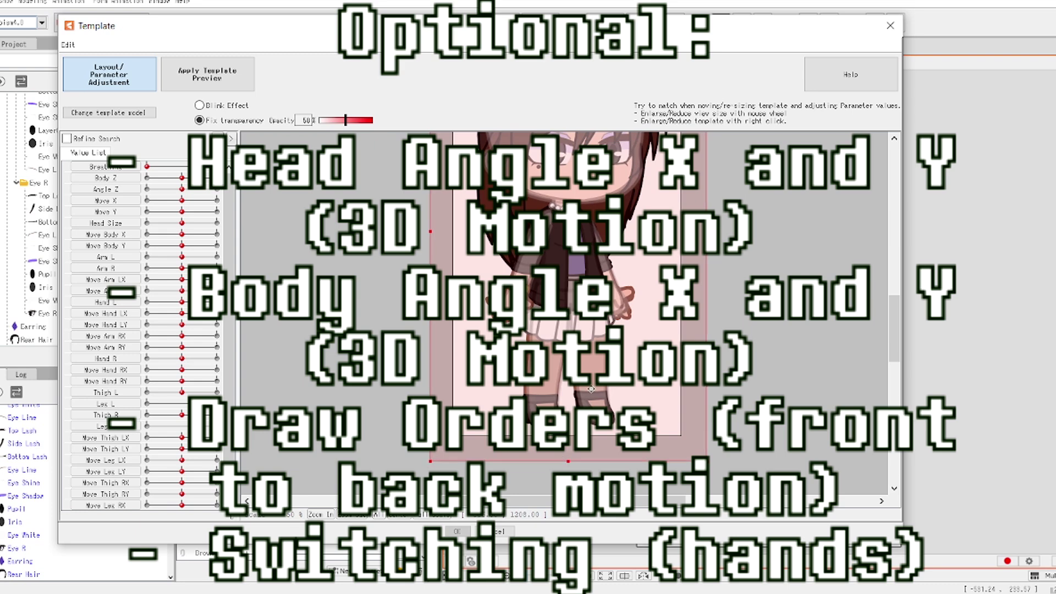
pyautogui.scroll(-2, 567, 408)
pyautogui.scroll(2, 570, 175)
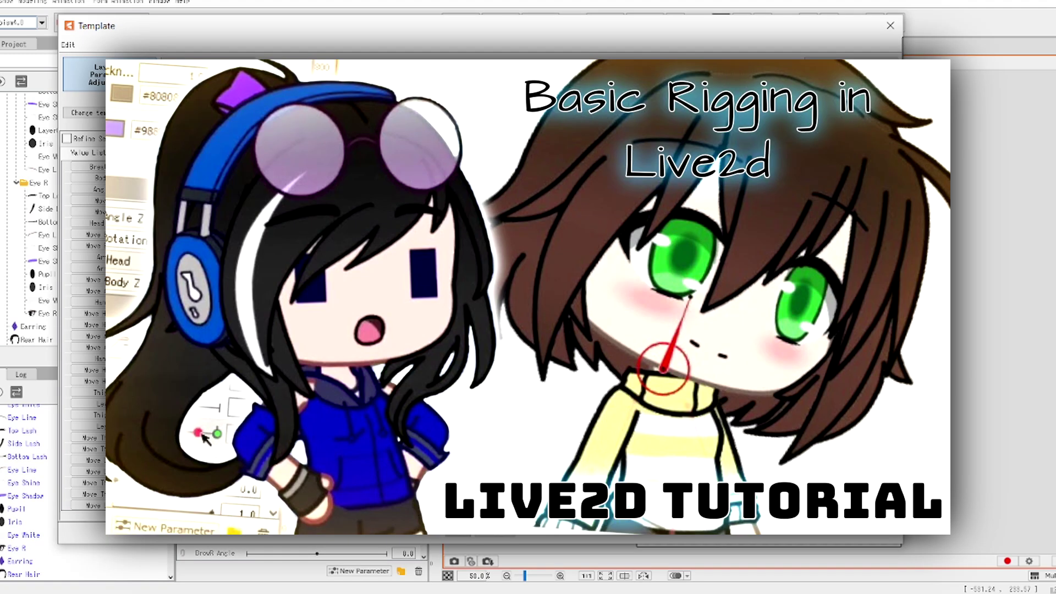
pyautogui.scroll(-2, 590, 429)
pyautogui.scroll(2, 596, 246)
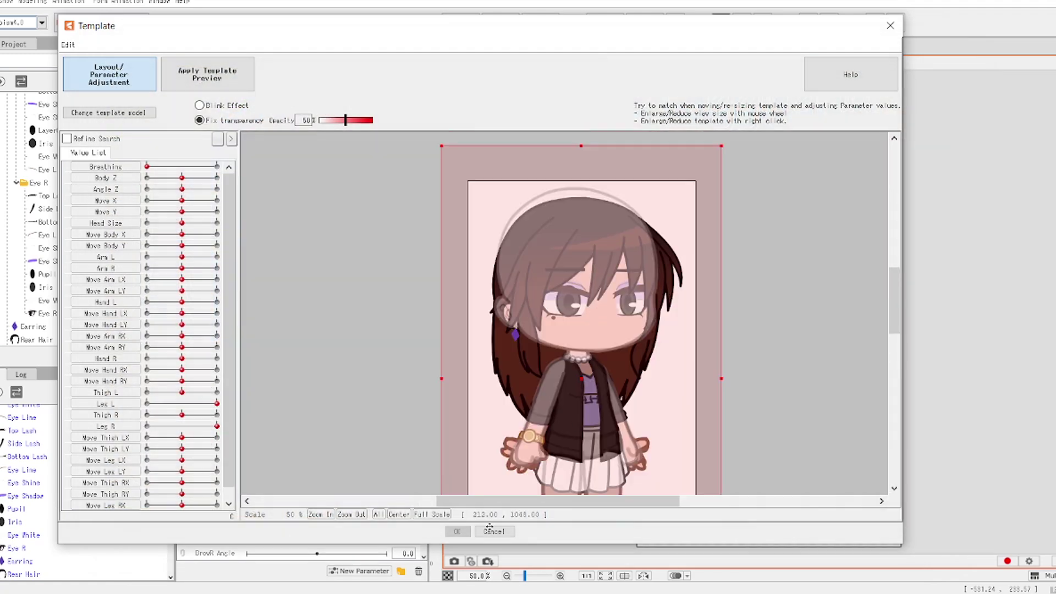
pyautogui.click(229, 80)
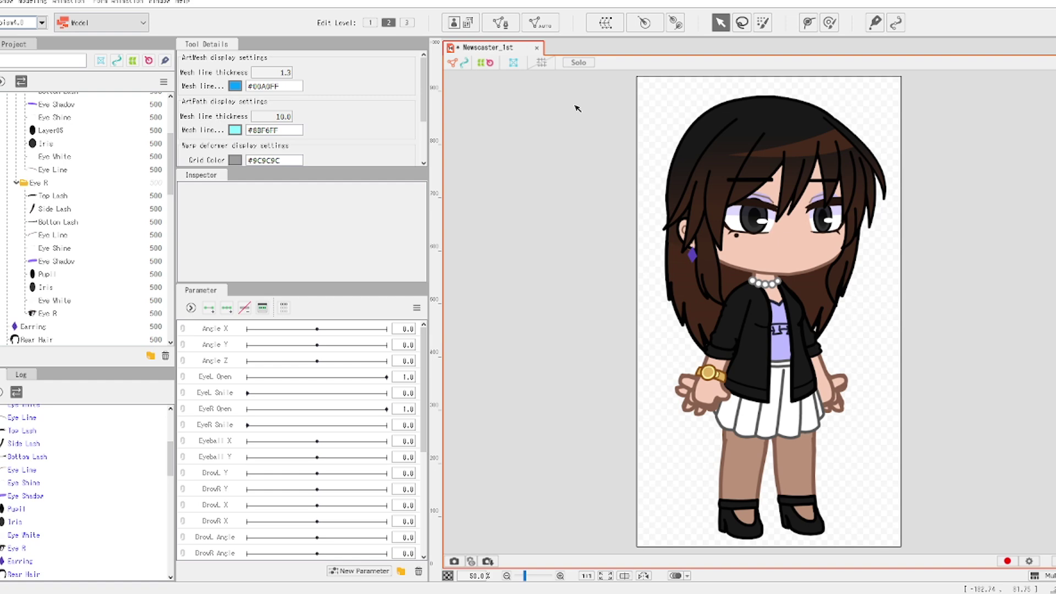
# Generate automatic meshes for all of the character's parts with the Deformation (Heavy) preset
pyautogui.moveTo(974, 542); pyautogui.dragTo(974, 543)
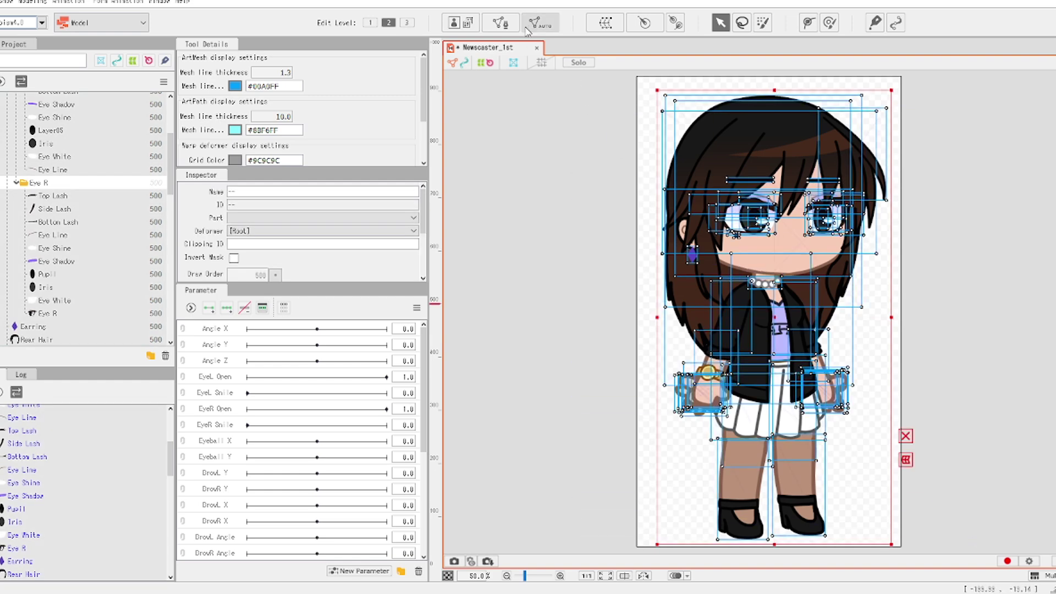
pyautogui.click(553, 25)
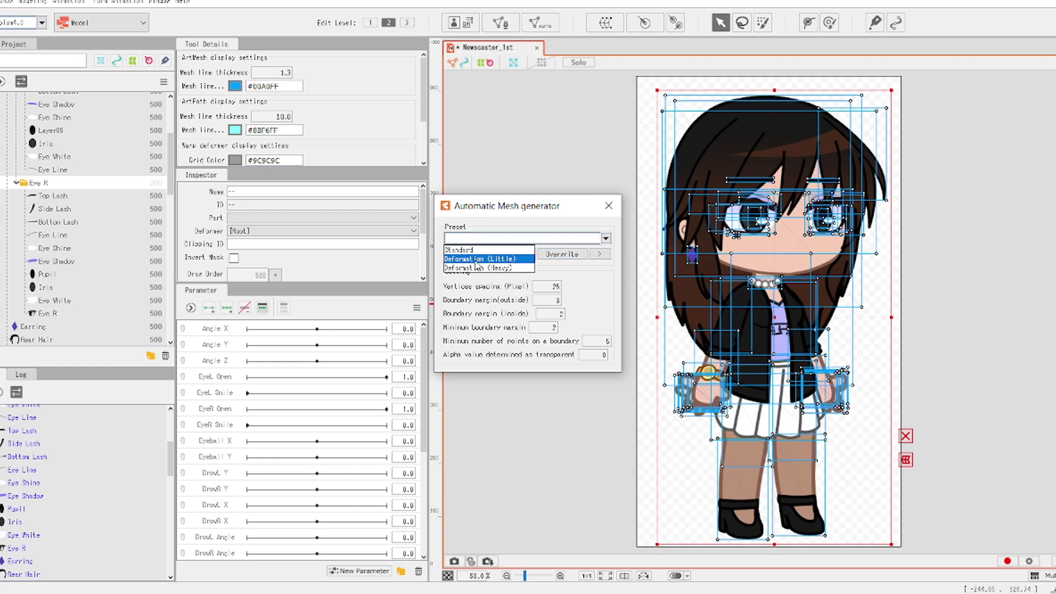
pyautogui.click(474, 252)
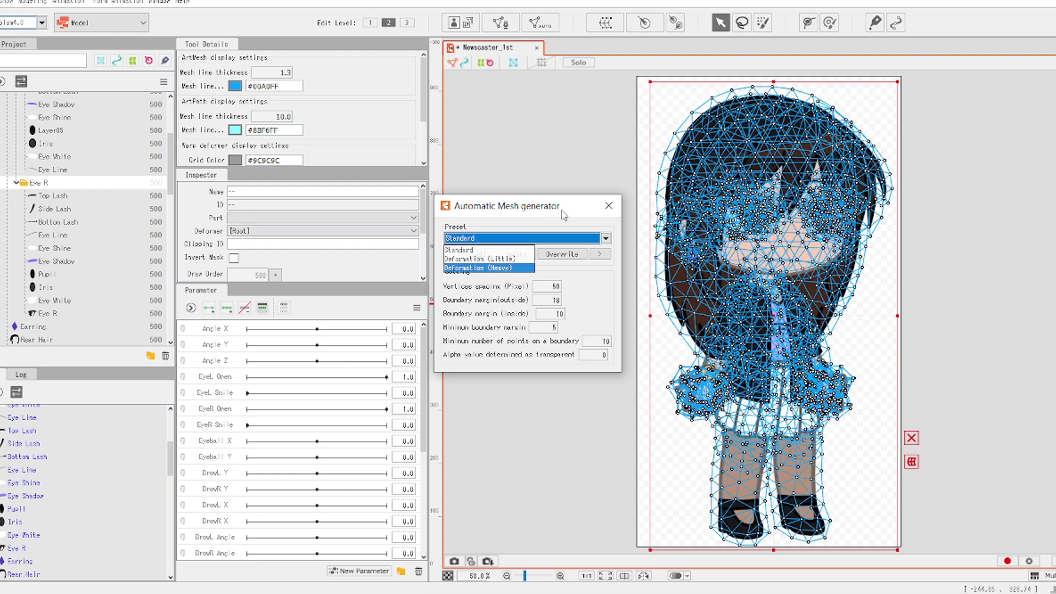
pyautogui.click(606, 208)
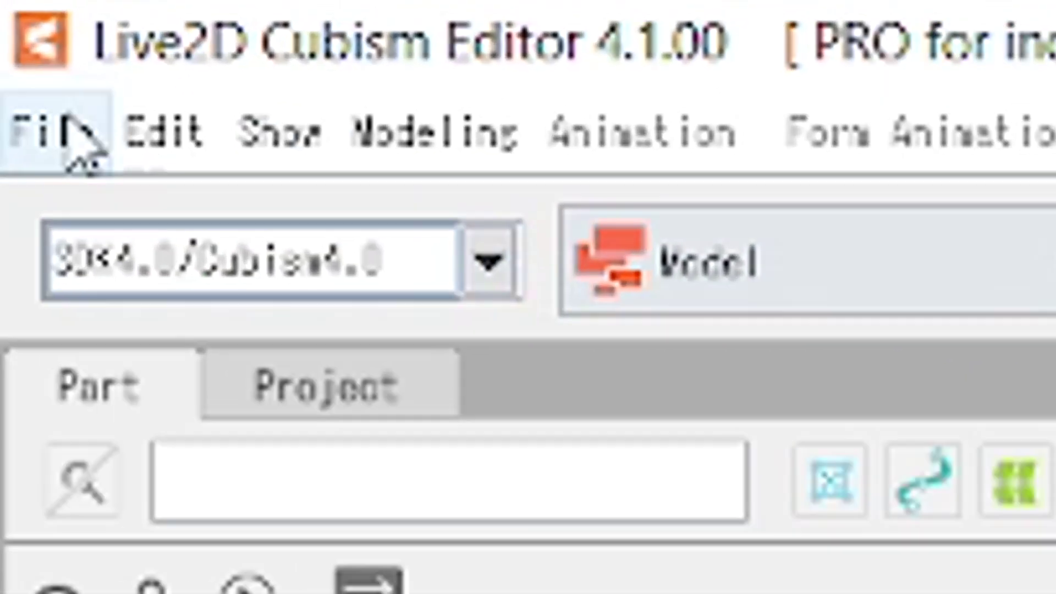
# Start Apply Template and load the template model from the file Template.cmo3
pyautogui.click(52, 134)
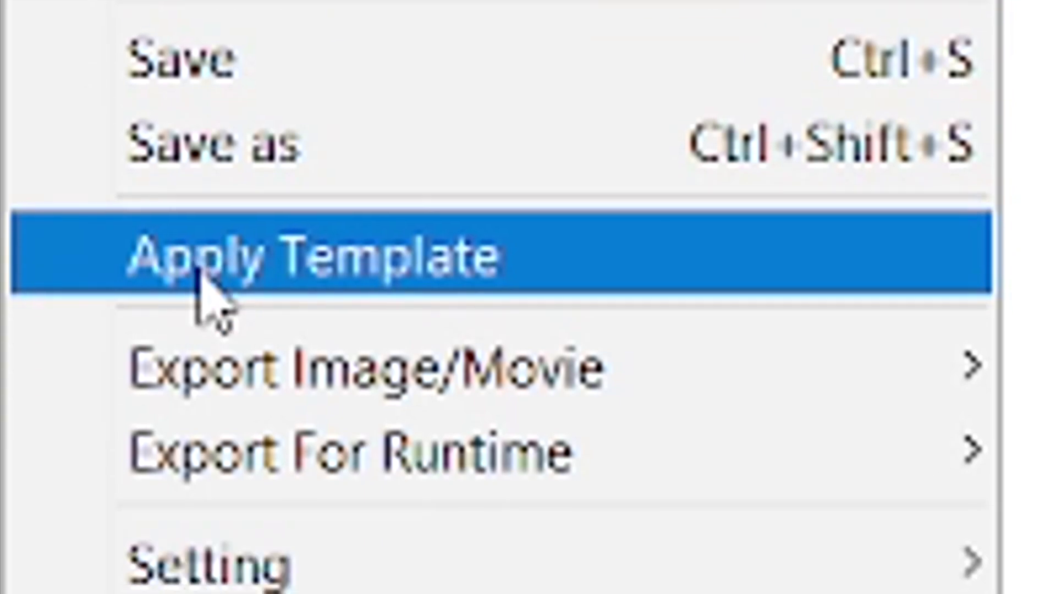
pyautogui.click(199, 270)
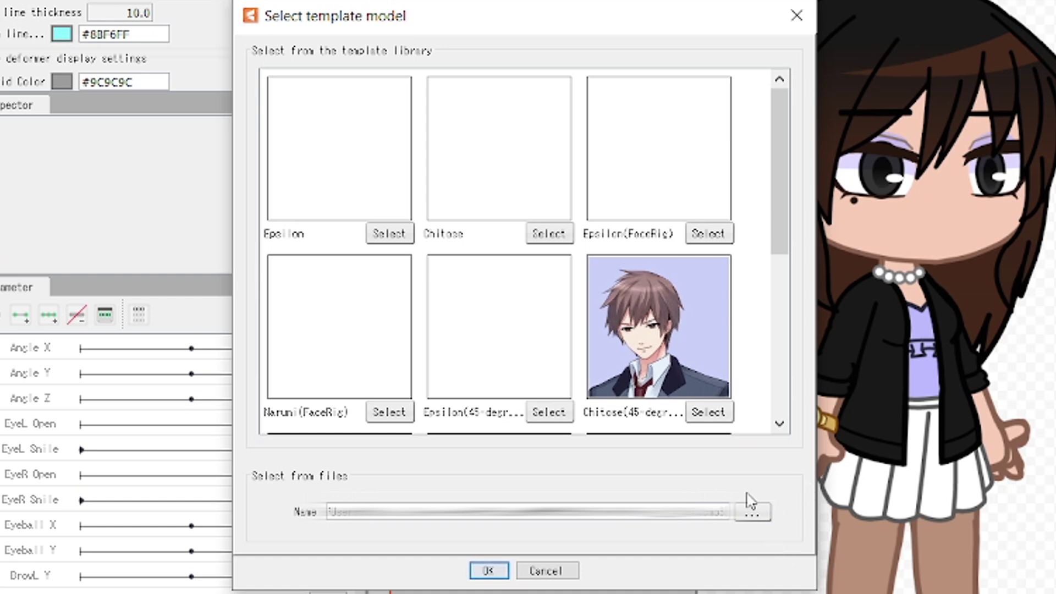
pyautogui.click(752, 511)
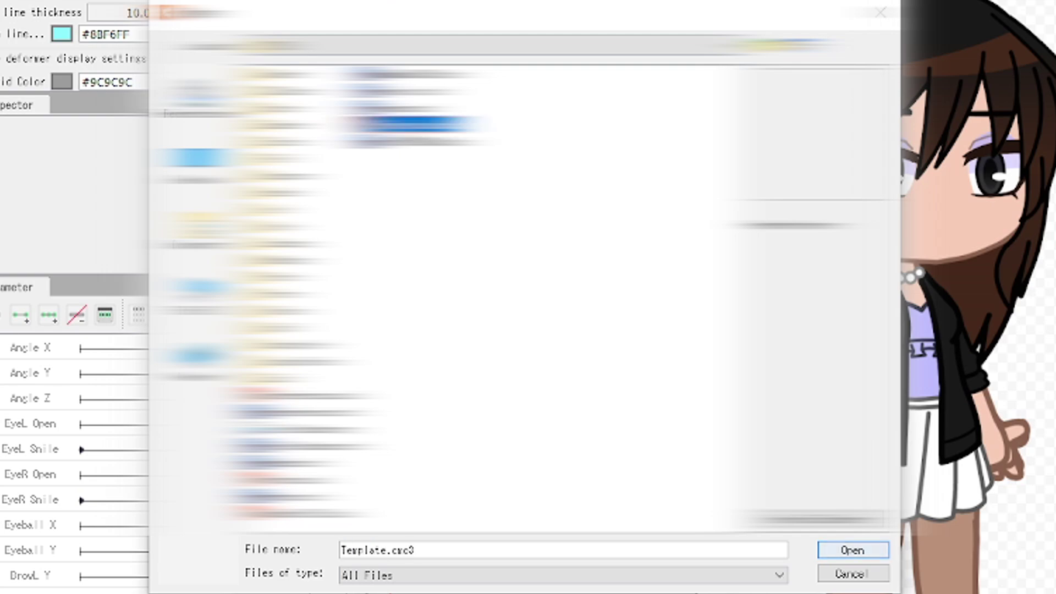
pyautogui.press('Return')
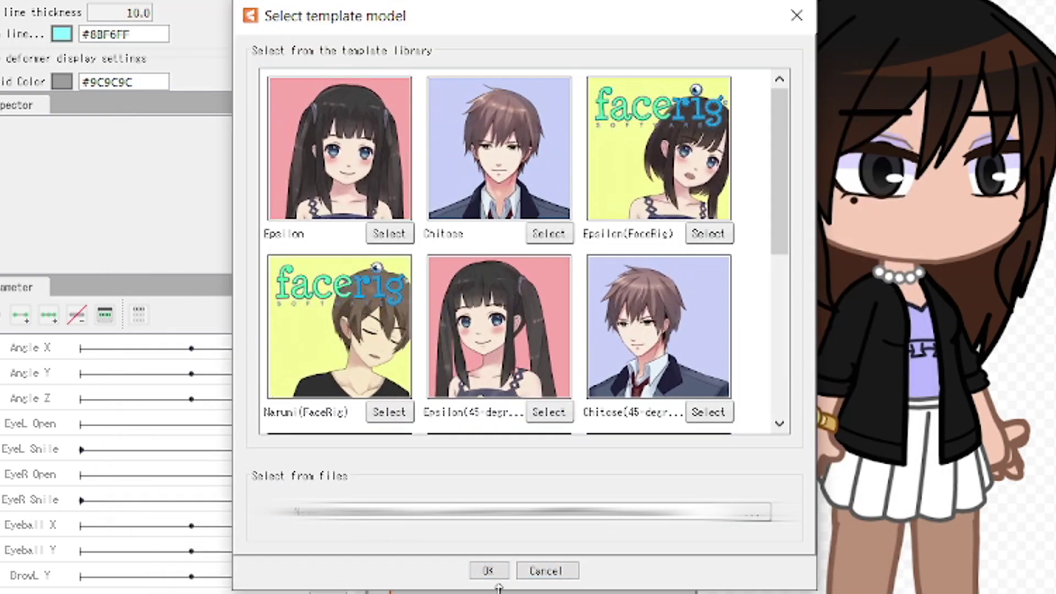
pyautogui.click(488, 570)
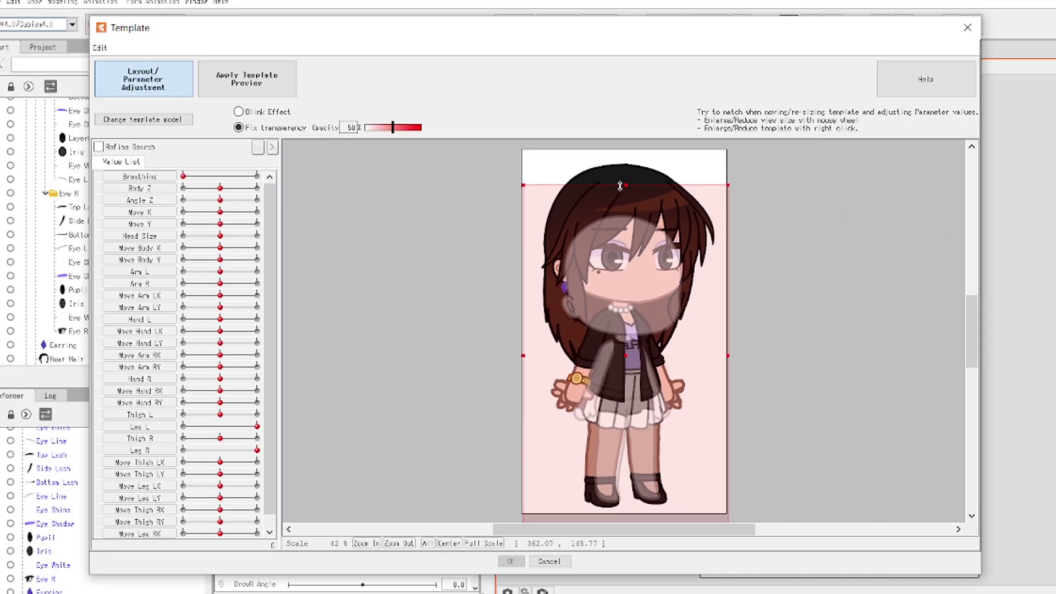
# Enlarge the base-body template upward until its head and body line up with the character
pyautogui.moveTo(625, 185); pyautogui.dragTo(626, 149)
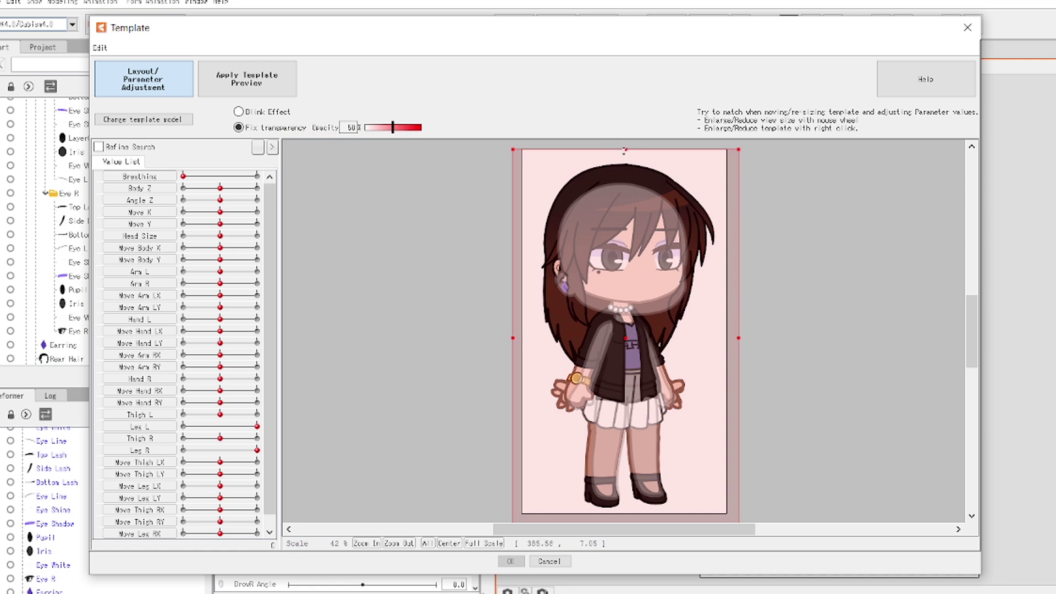
pyautogui.moveTo(624, 150); pyautogui.dragTo(627, 123)
pyautogui.scroll(-4, 630, 441)
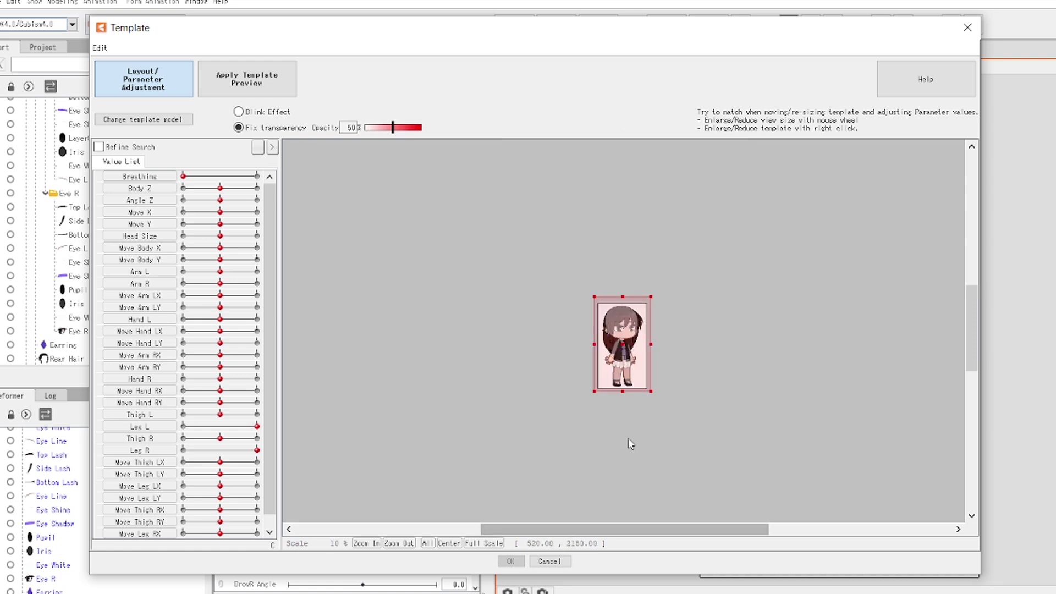
pyautogui.scroll(4, 632, 385)
pyautogui.scroll(-2, 648, 295)
pyautogui.scroll(2, 648, 296)
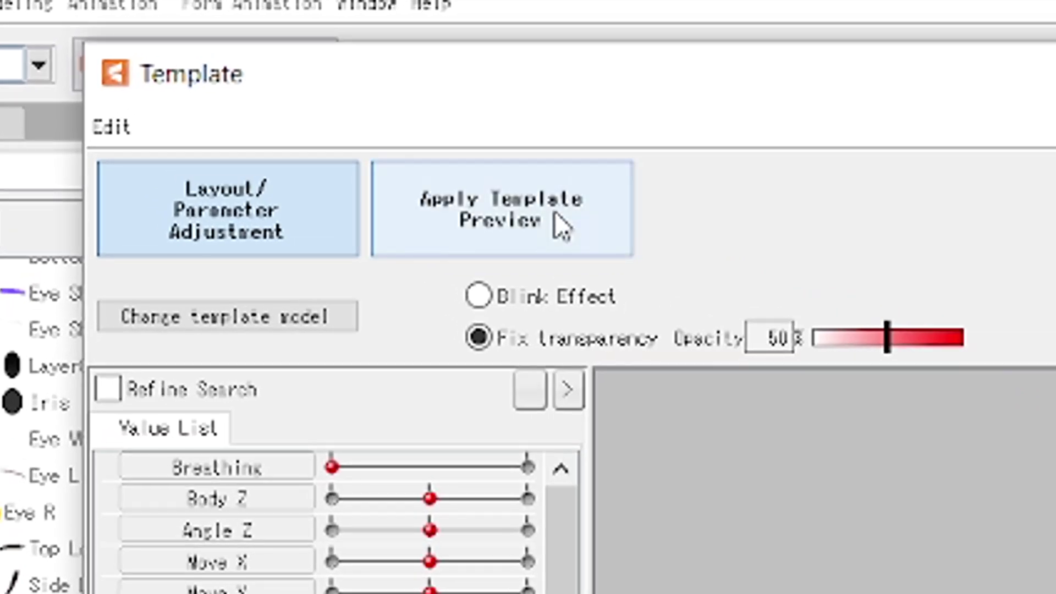
# Test the template's motion with the parameter palette of the Apply Template Preview and apply the template to the character
pyautogui.click(554, 211)
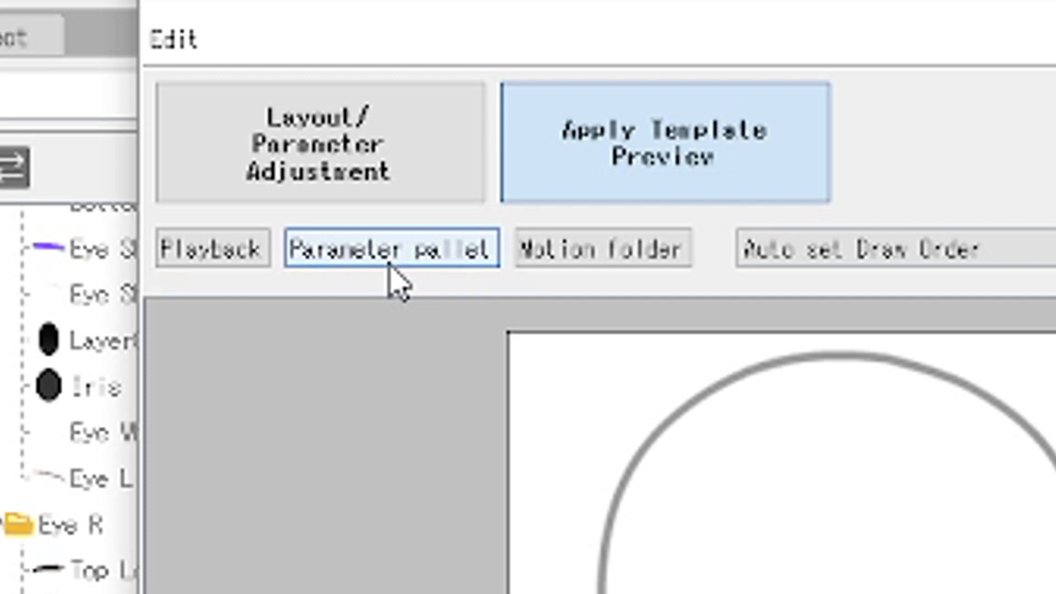
pyautogui.click(385, 319)
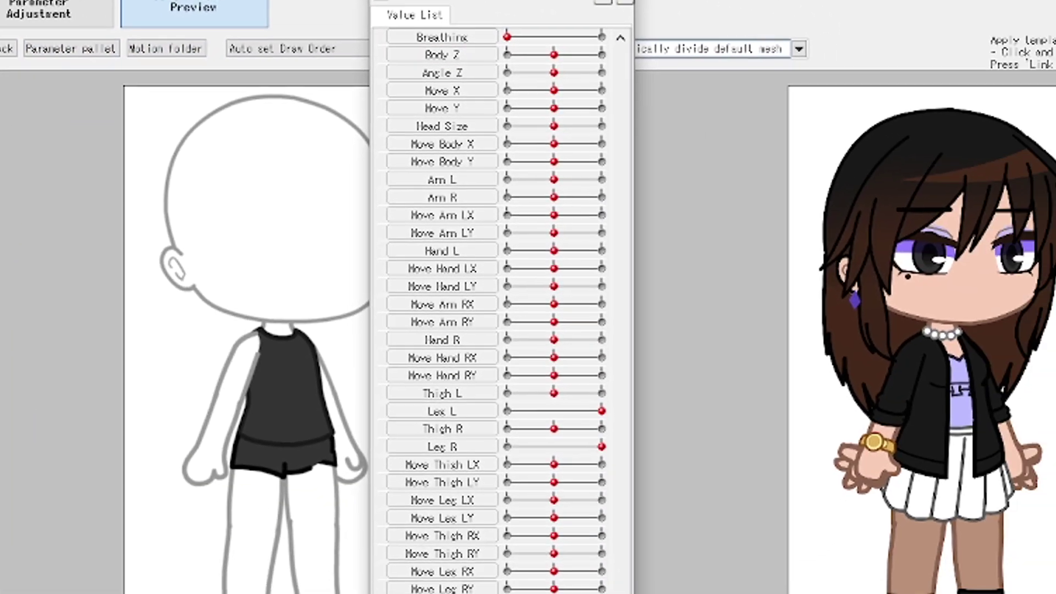
pyautogui.moveTo(501, 1); pyautogui.dragTo(660, 73)
pyautogui.moveTo(660, 179); pyautogui.dragTo(662, 190)
pyautogui.moveTo(662, 249)
pyautogui.mouseDown()
pyautogui.moveTo(676, 250)
pyautogui.moveTo(661, 251)
pyautogui.mouseUp()
pyautogui.moveTo(670, 332); pyautogui.dragTo(669, 336)
pyautogui.moveTo(661, 197); pyautogui.dragTo(661, 198)
pyautogui.moveTo(669, 337); pyautogui.dragTo(661, 339)
pyautogui.moveTo(661, 390)
pyautogui.mouseDown()
pyautogui.moveTo(676, 390)
pyautogui.moveTo(661, 400)
pyautogui.mouseUp()
pyautogui.moveTo(708, 407); pyautogui.dragTo(624, 407)
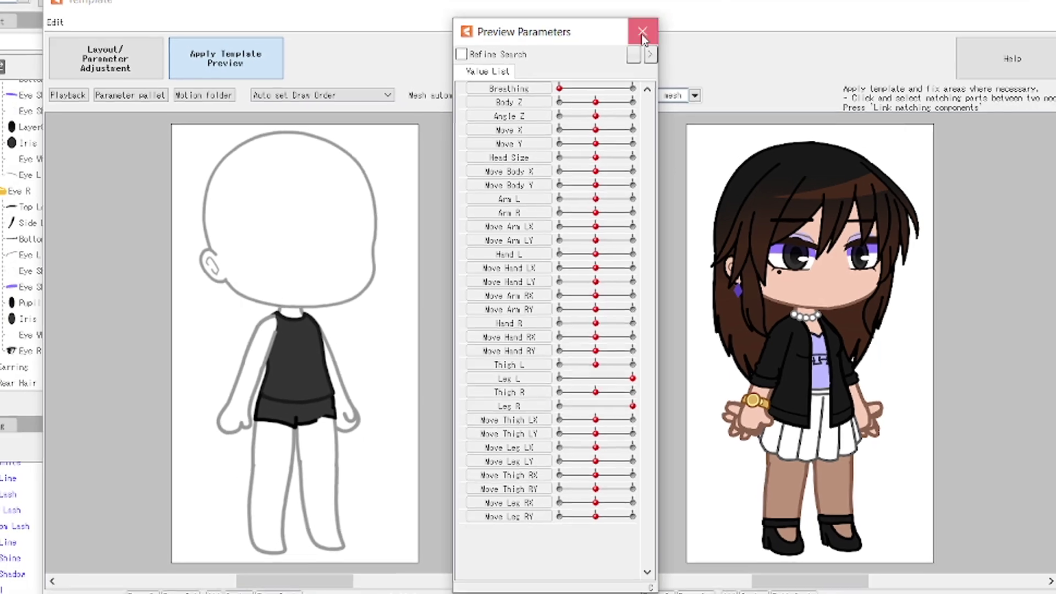
pyautogui.click(731, 2)
pyautogui.click(508, 572)
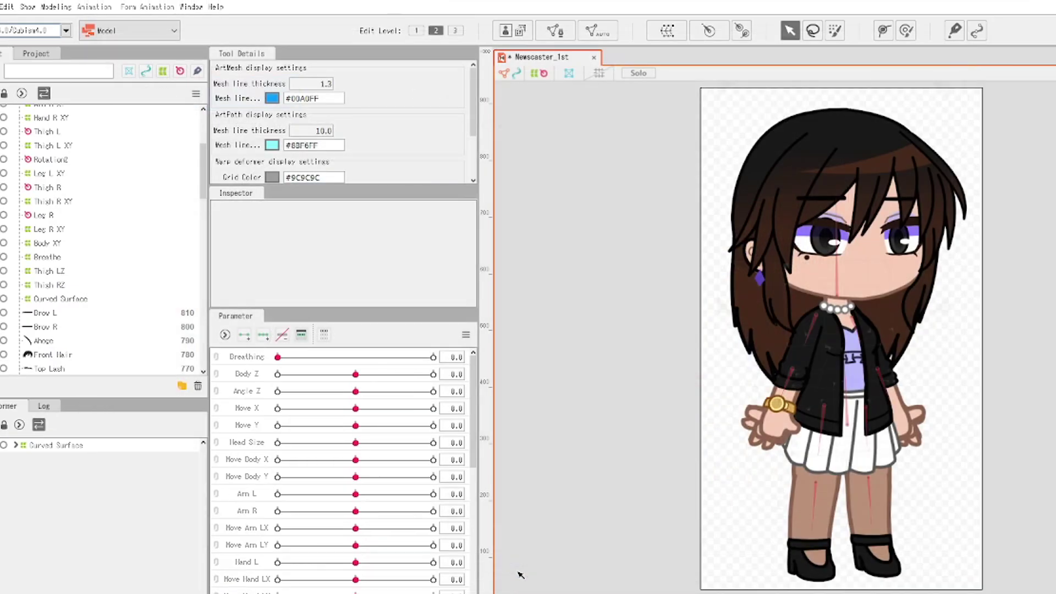
# Test the rigged character's Breathing, Angle Z, Body Z and Arm L parameters
pyautogui.moveTo(278, 357); pyautogui.dragTo(241, 375)
pyautogui.moveTo(355, 391)
pyautogui.mouseDown()
pyautogui.moveTo(368, 383)
pyautogui.moveTo(354, 390)
pyautogui.mouseUp()
pyautogui.moveTo(355, 374); pyautogui.dragTo(371, 377)
pyautogui.click(356, 374)
pyautogui.moveTo(356, 494); pyautogui.dragTo(354, 503)
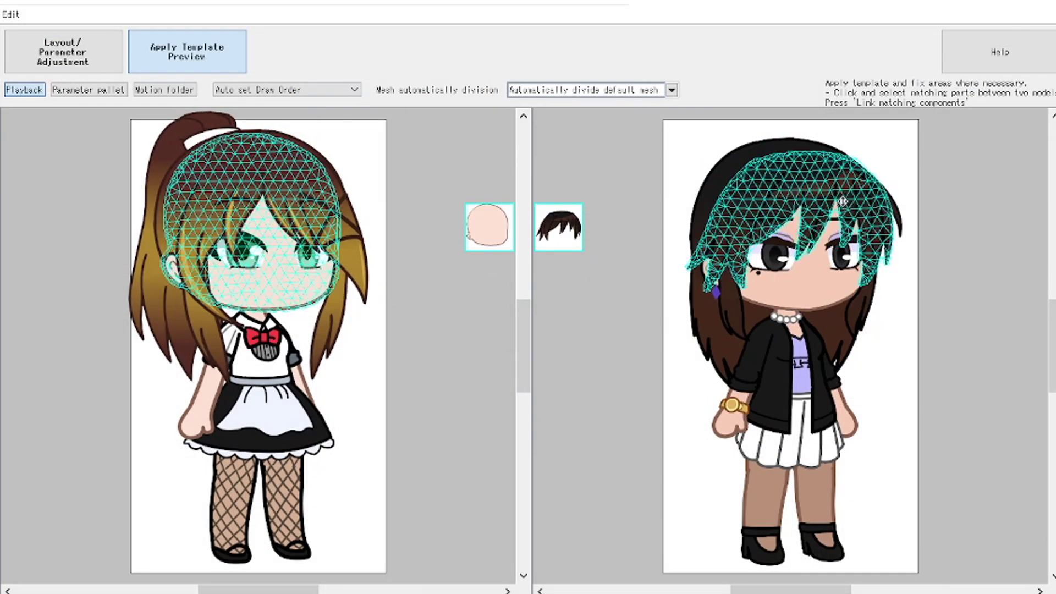
# Stop the template preview playback and link the template's Bang 5 mesh to the character's front hair
pyautogui.scroll(5, 705, 233)
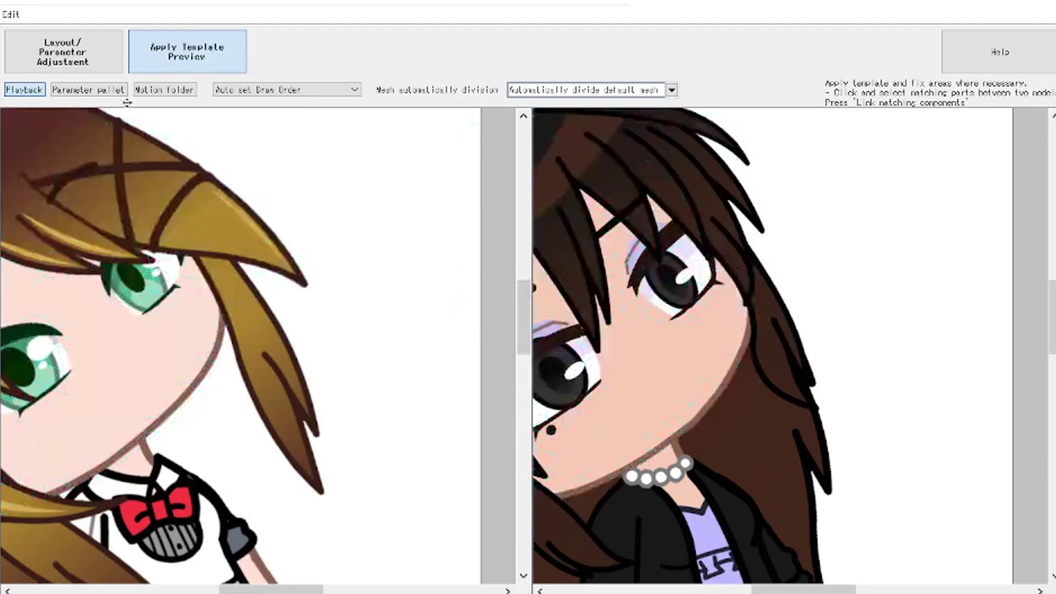
pyautogui.click(41, 92)
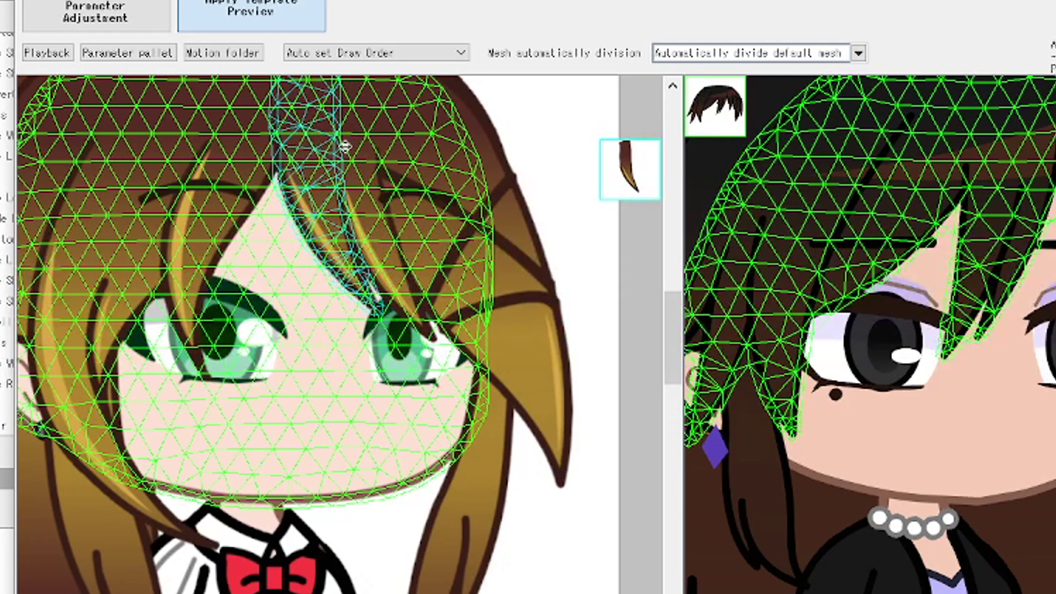
pyautogui.click(409, 153)
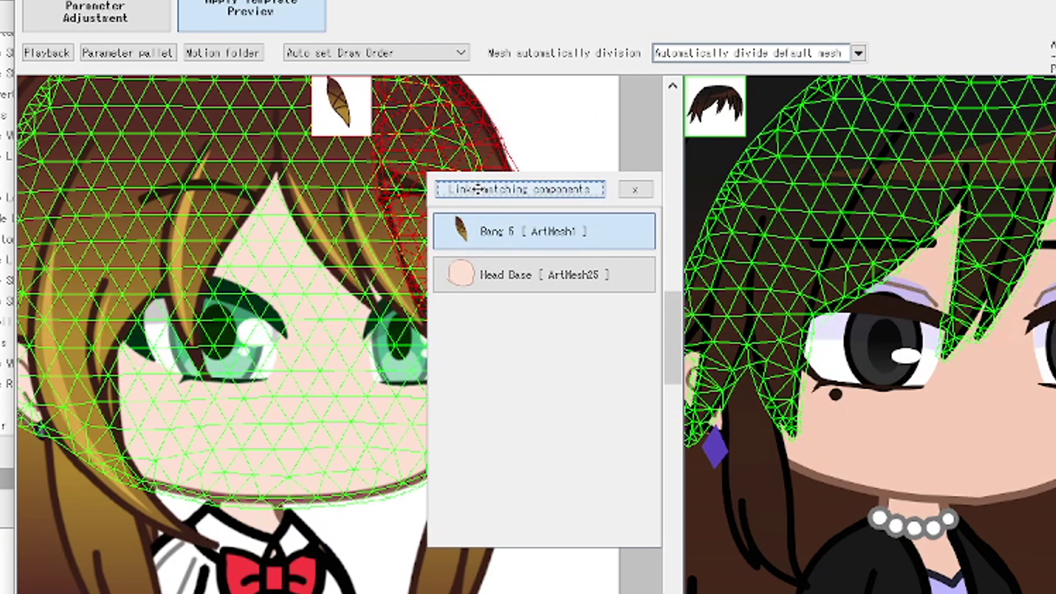
pyautogui.click(481, 195)
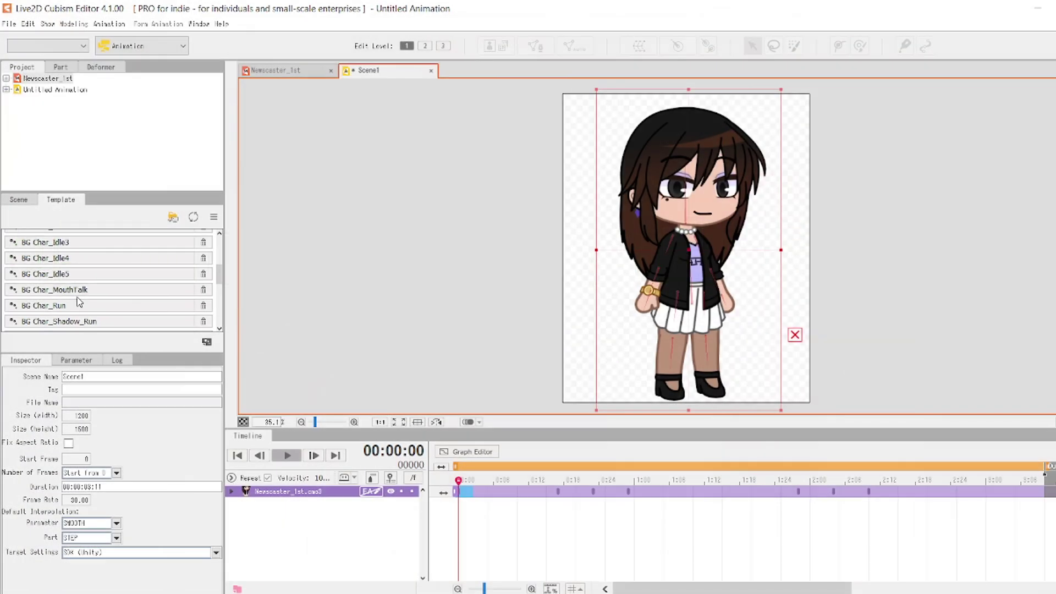
# Play the current animation in Scene1 and apply the BG Char_Run motion template to the Newscaster_1st model
pyautogui.scroll(-2, 83, 302)
pyautogui.press('space')
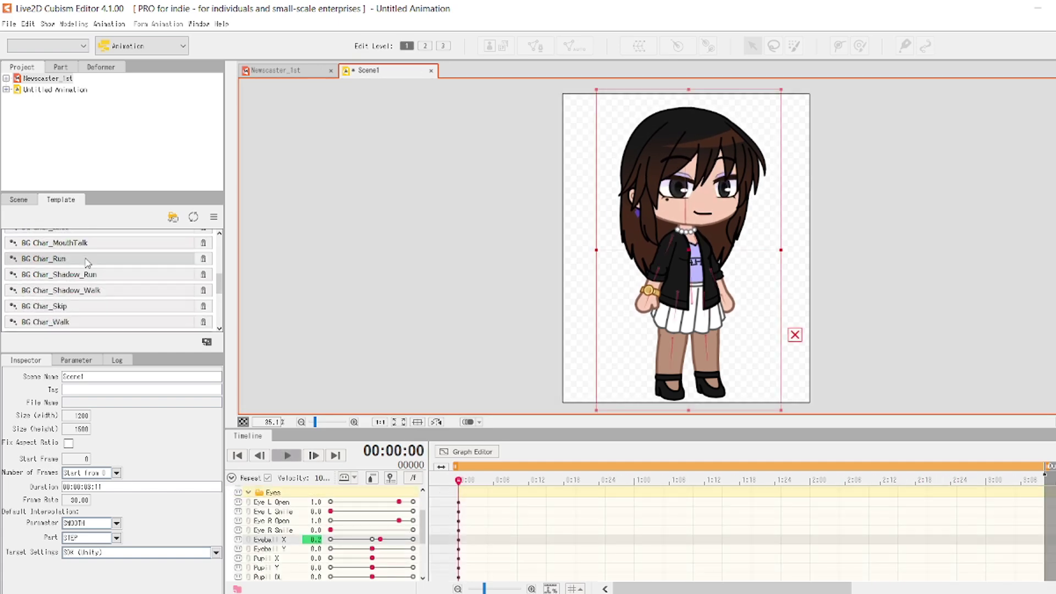
pyautogui.click(84, 259)
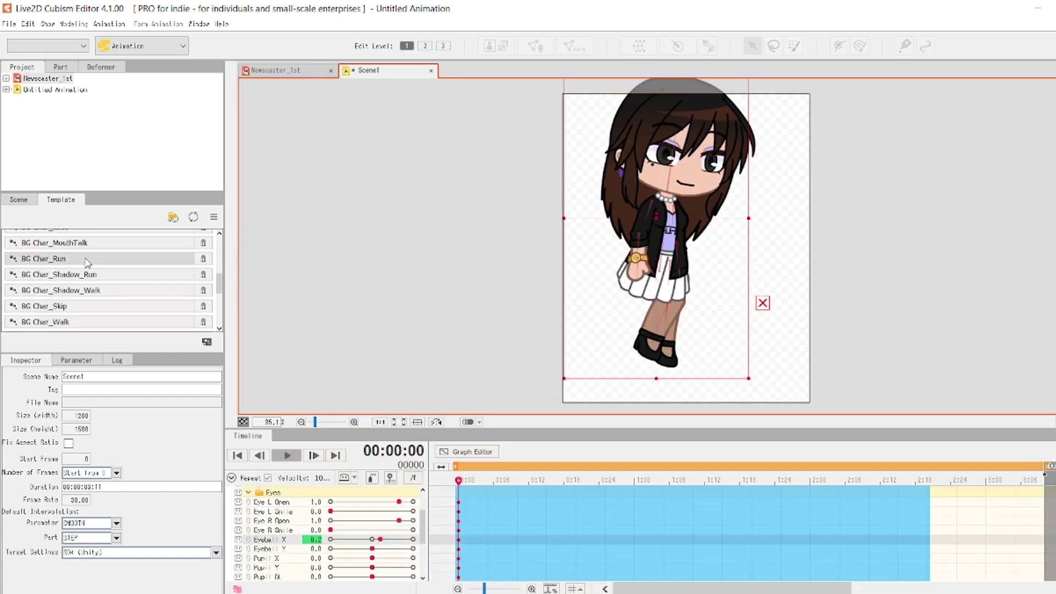
# Lower the Newscaster_1st model on the canvas to position 455.0, 604.1 and play the run animation
pyautogui.scroll(-2, 443, 529)
pyautogui.moveTo(446, 531); pyautogui.dragTo(373, 548)
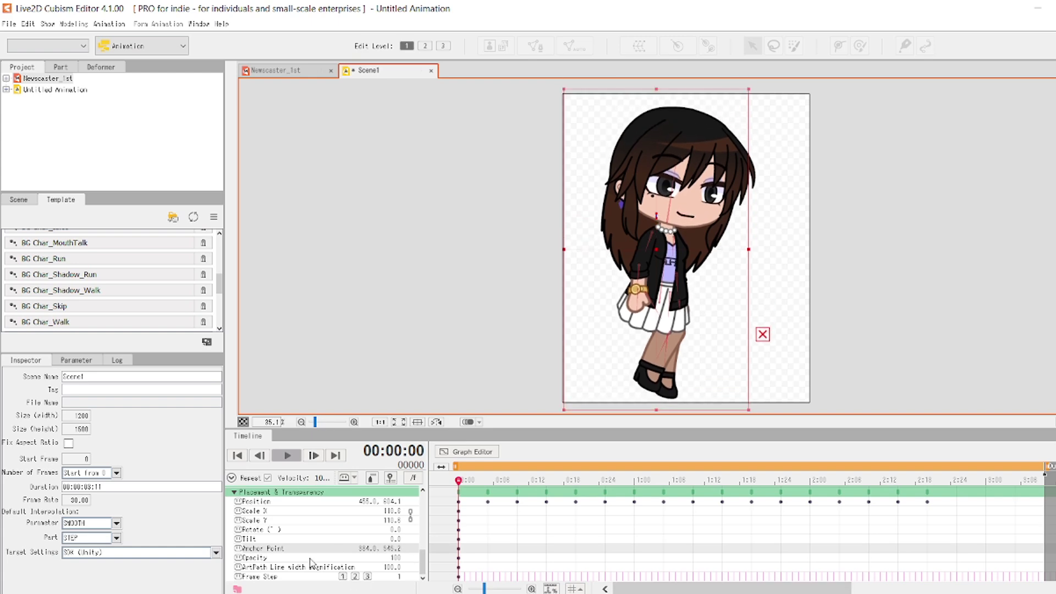
pyautogui.press('space')
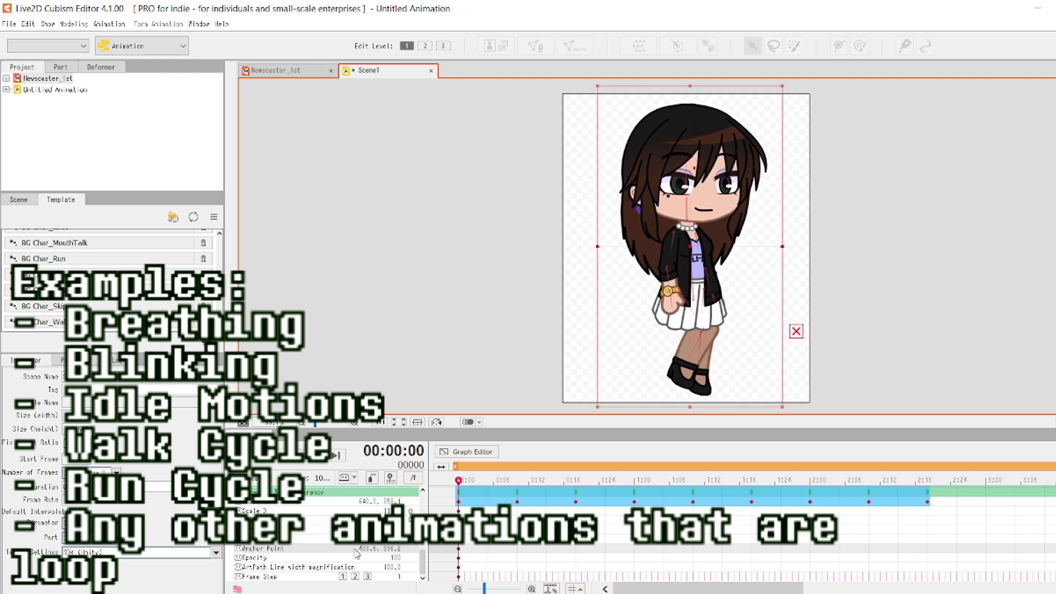
pyautogui.click(923, 516)
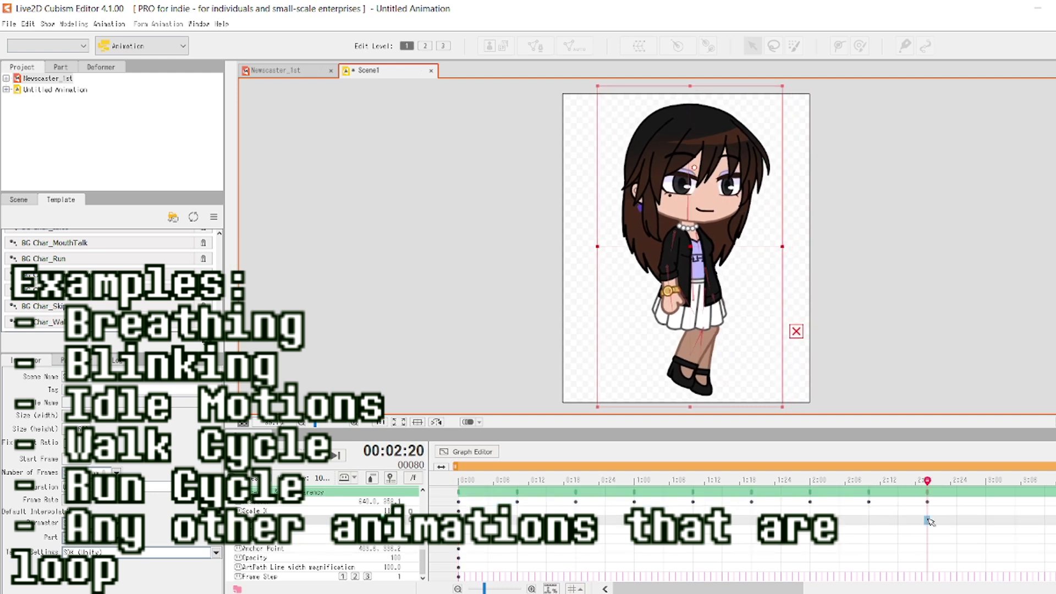
pyautogui.press('space')
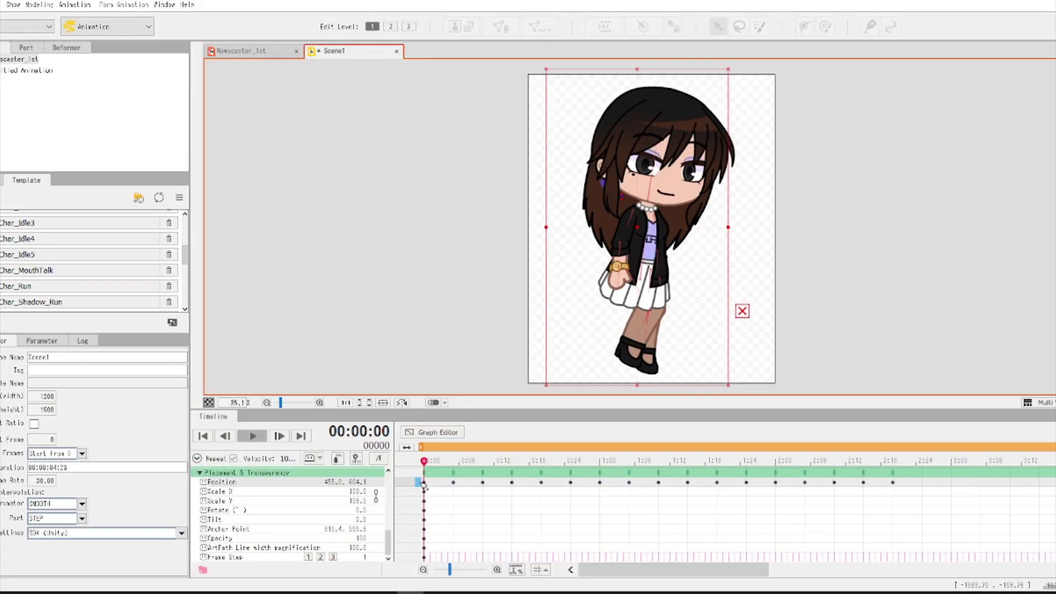
# Select the model's keyframes from 0:00 to 2:20 and save them as a motion template named Running template
pyautogui.scroll(3, 461, 521)
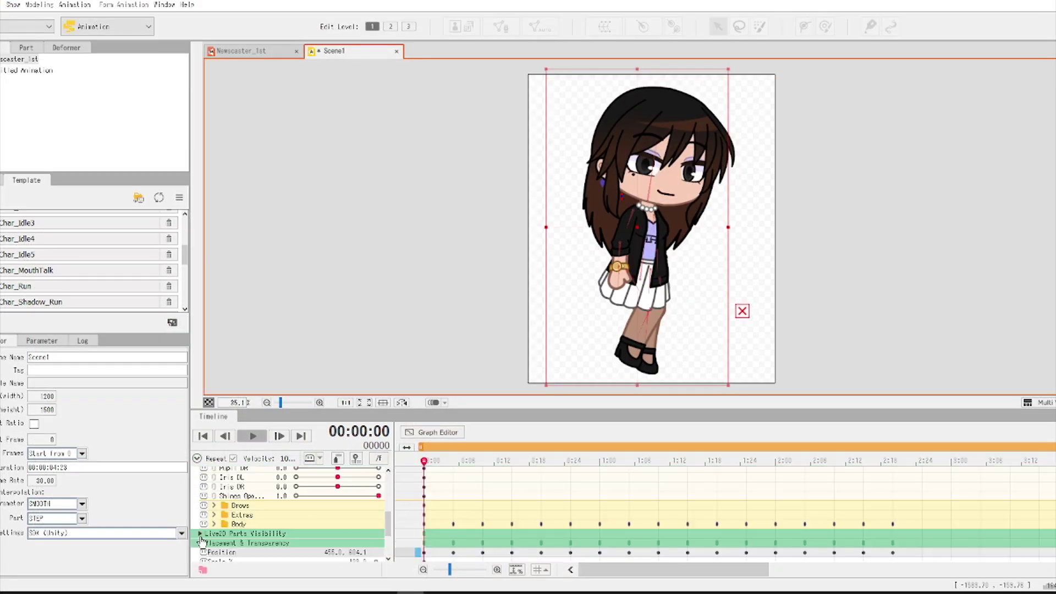
pyautogui.scroll(5, 201, 517)
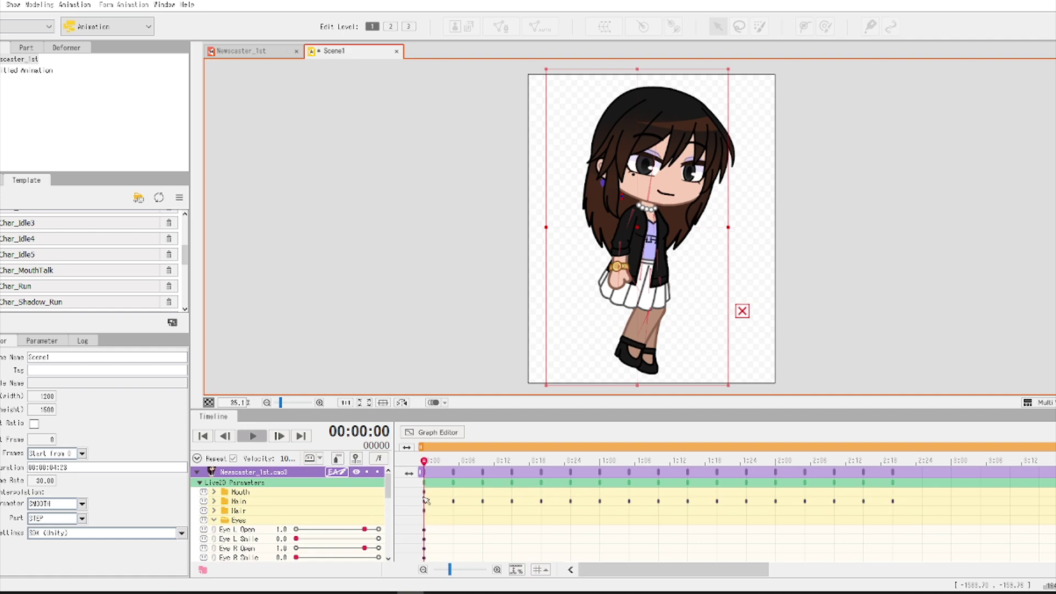
pyautogui.moveTo(426, 502); pyautogui.dragTo(895, 495)
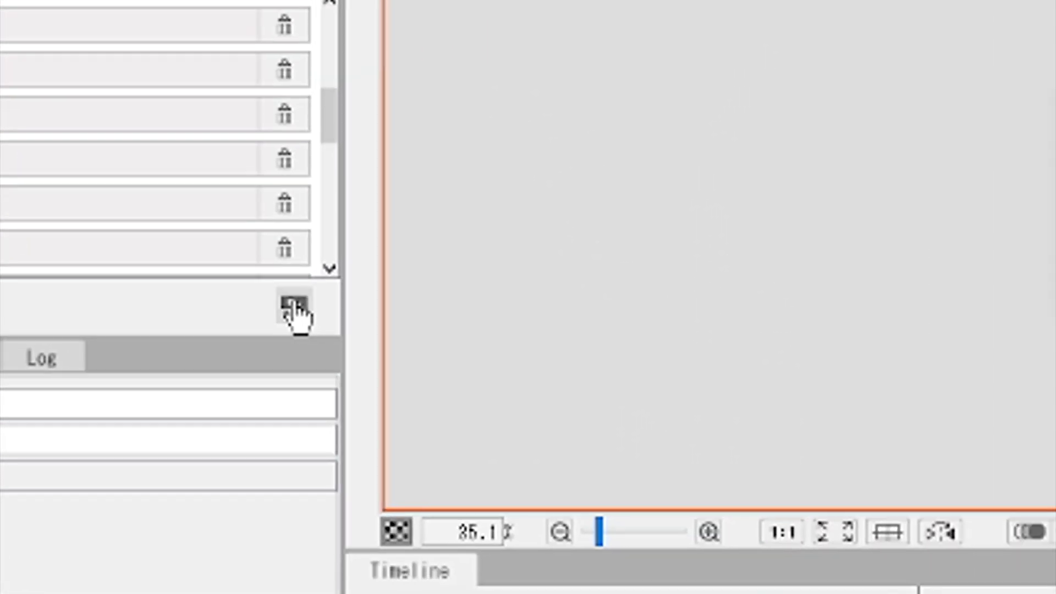
pyautogui.click(581, 297)
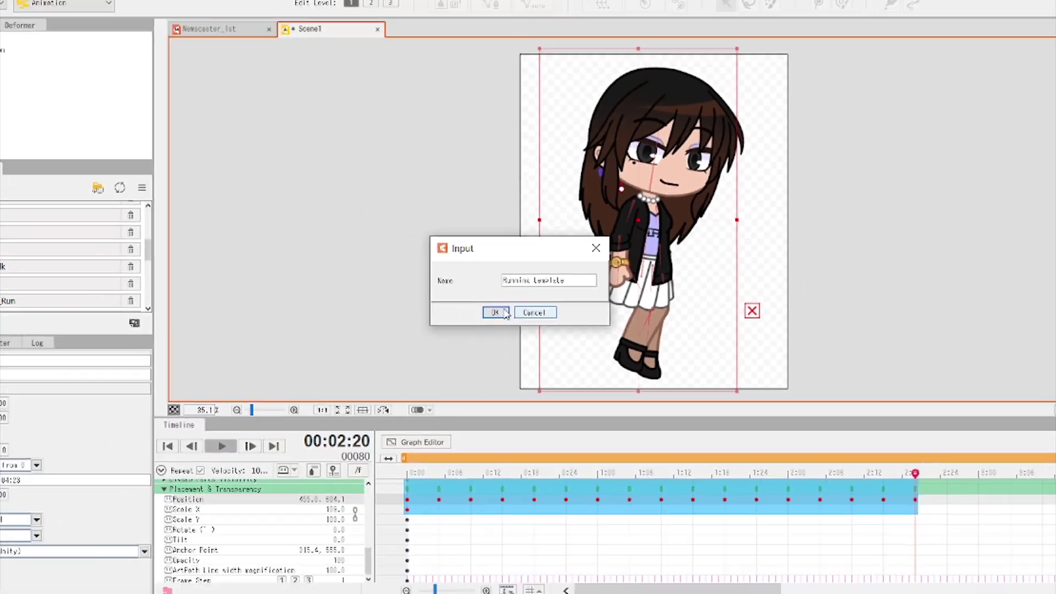
pyautogui.click(422, 311)
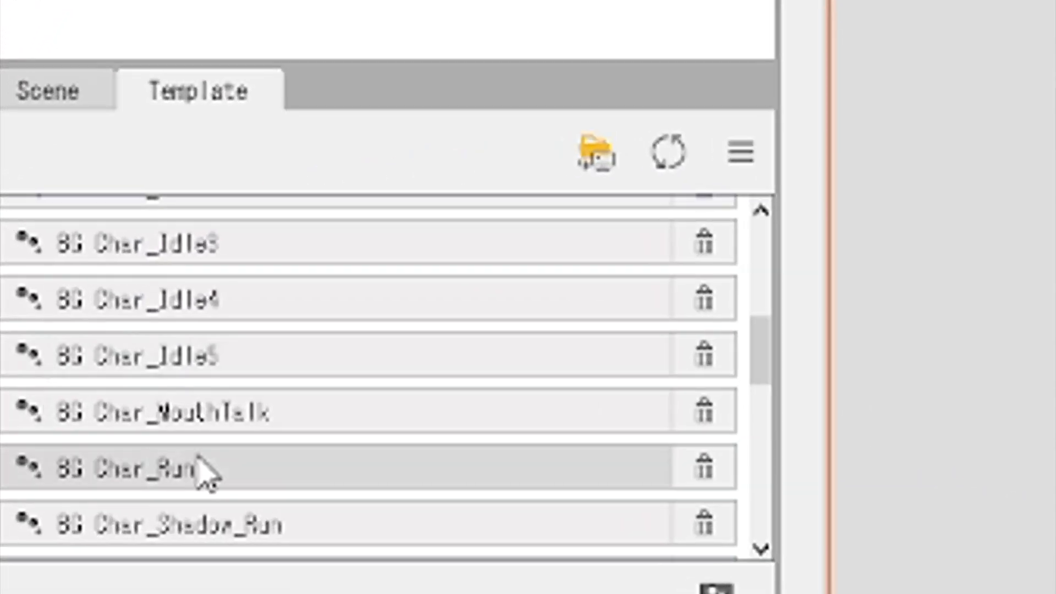
# Find Running template in the motion template list and play the scene's animation
pyautogui.scroll(-3, 41, 273)
pyautogui.scroll(-6, 308, 440)
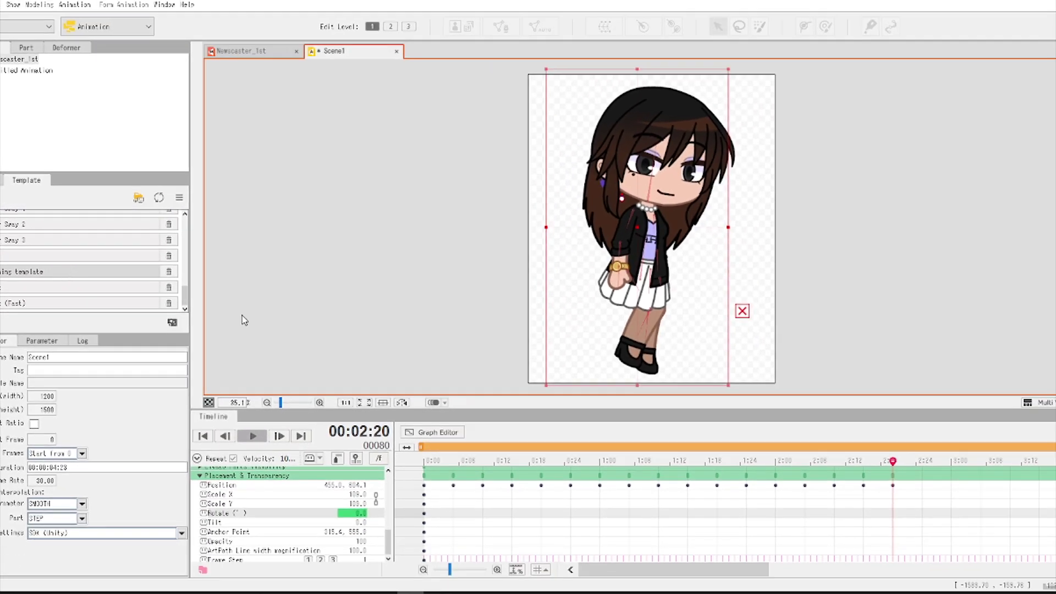
pyautogui.press('space')
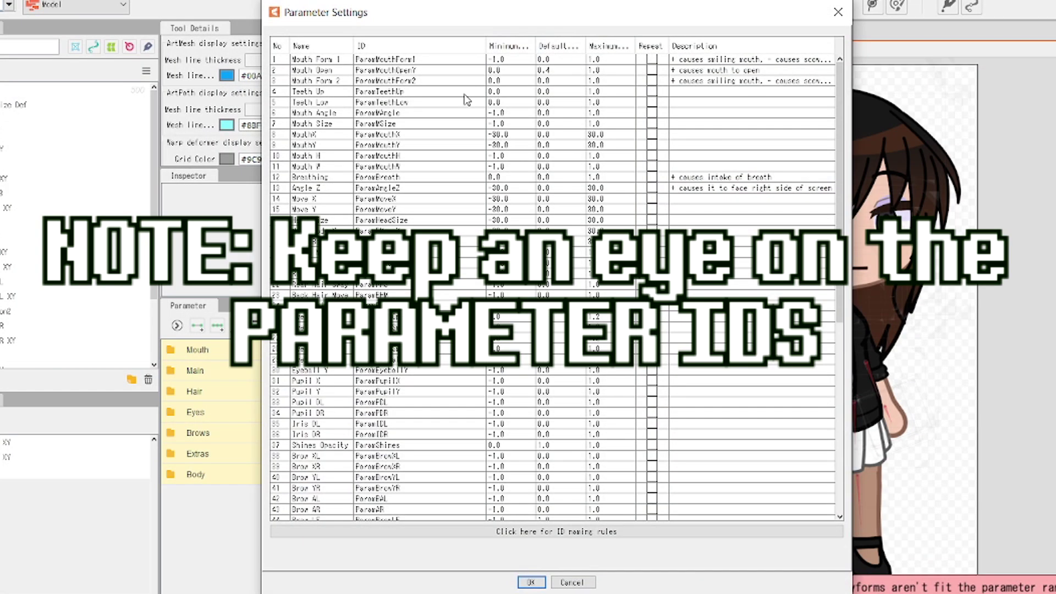
# Open the Newscaster_1st model's parameter settings and examine the parameter IDs used by the motion templates
pyautogui.scroll(-10, 451, 90)
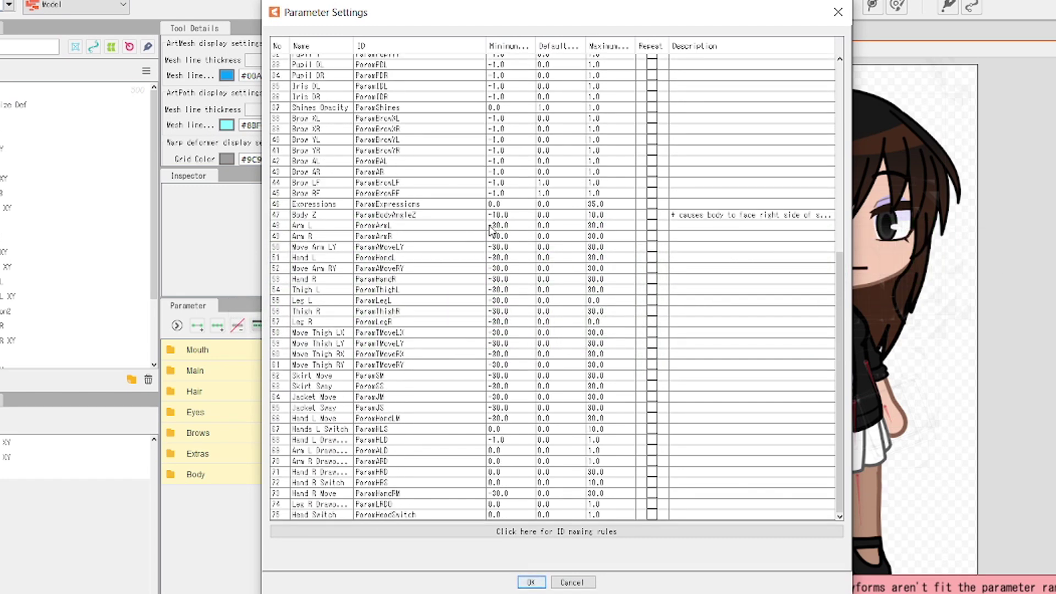
pyautogui.scroll(5, 703, 435)
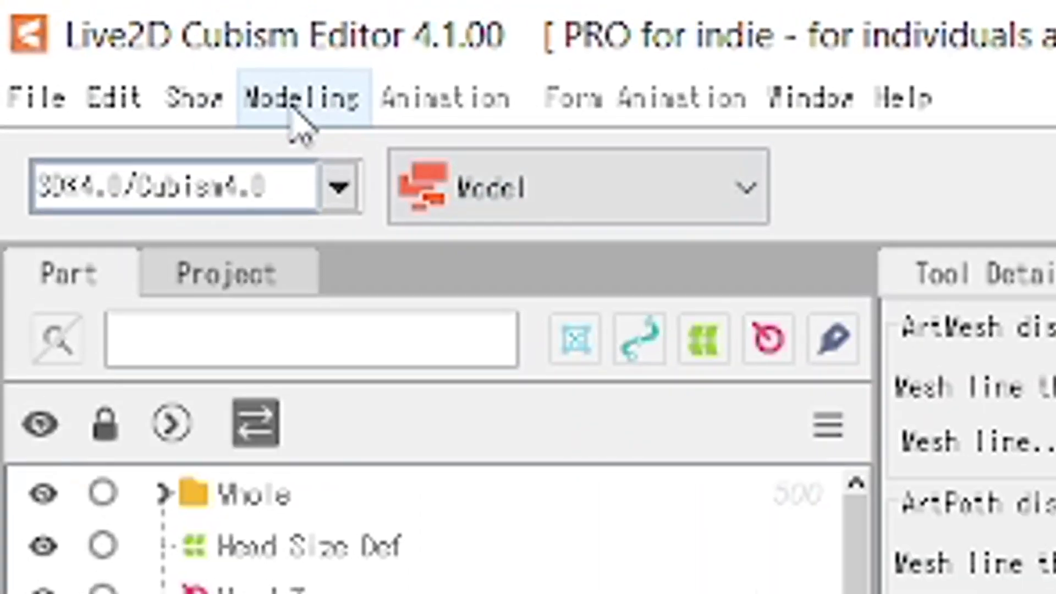
pyautogui.click(77, 24)
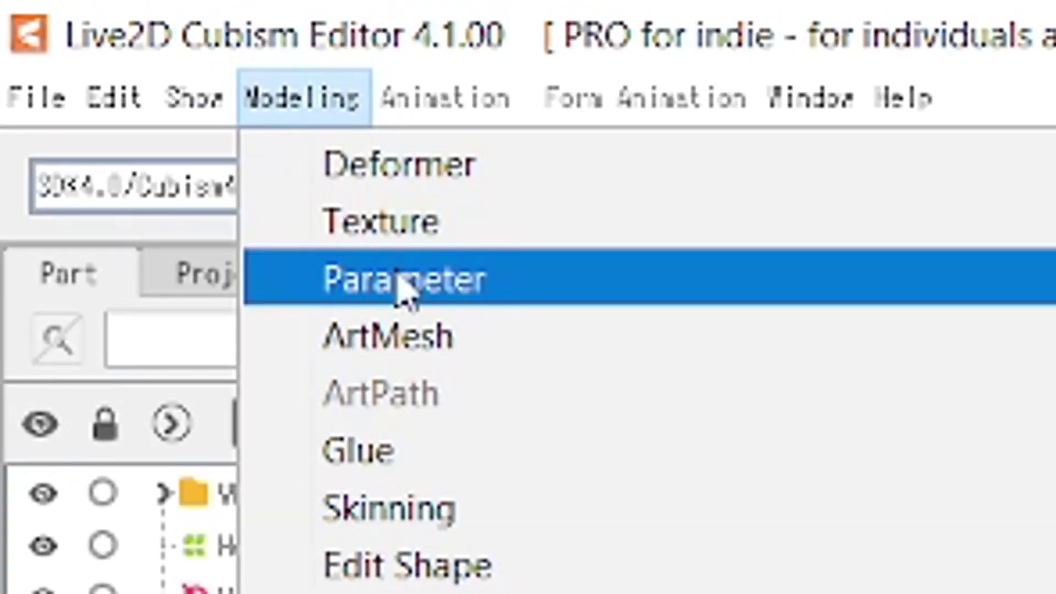
pyautogui.moveTo(614, 298)
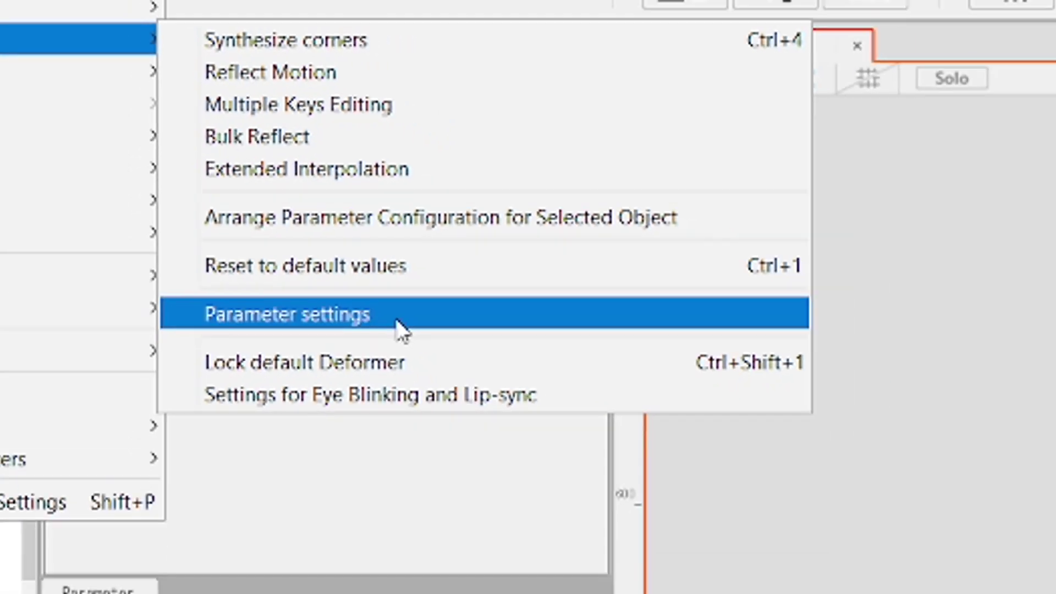
pyautogui.click(457, 407)
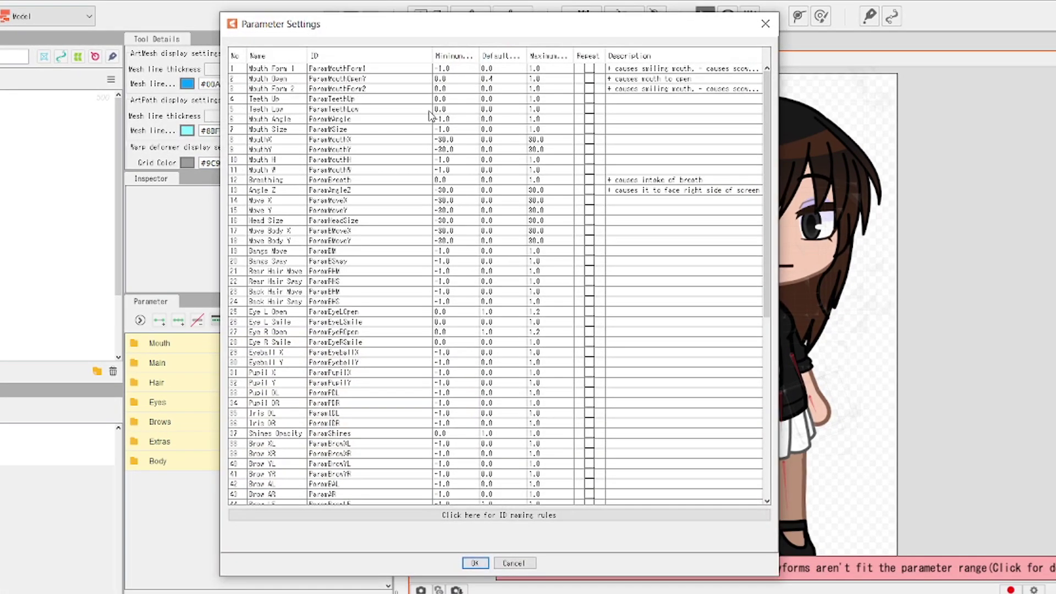
pyautogui.scroll(-10, 401, 86)
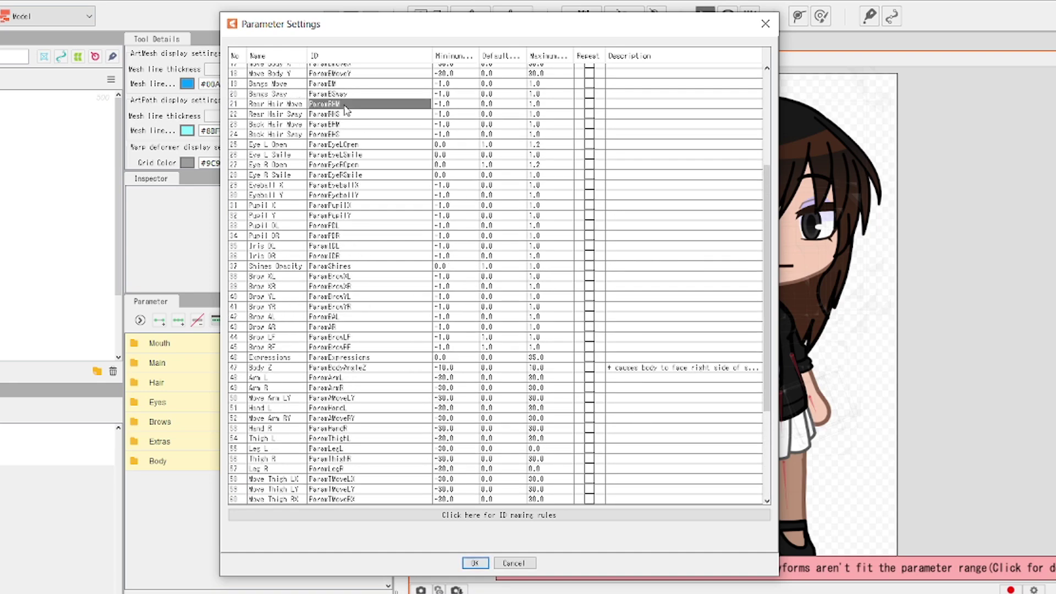
# Try changing the Rear Hair Move parameter's ID to ParamNameOfParameterLMAO and set it back to ParamRHM
pyautogui.doubleClick(344, 104)
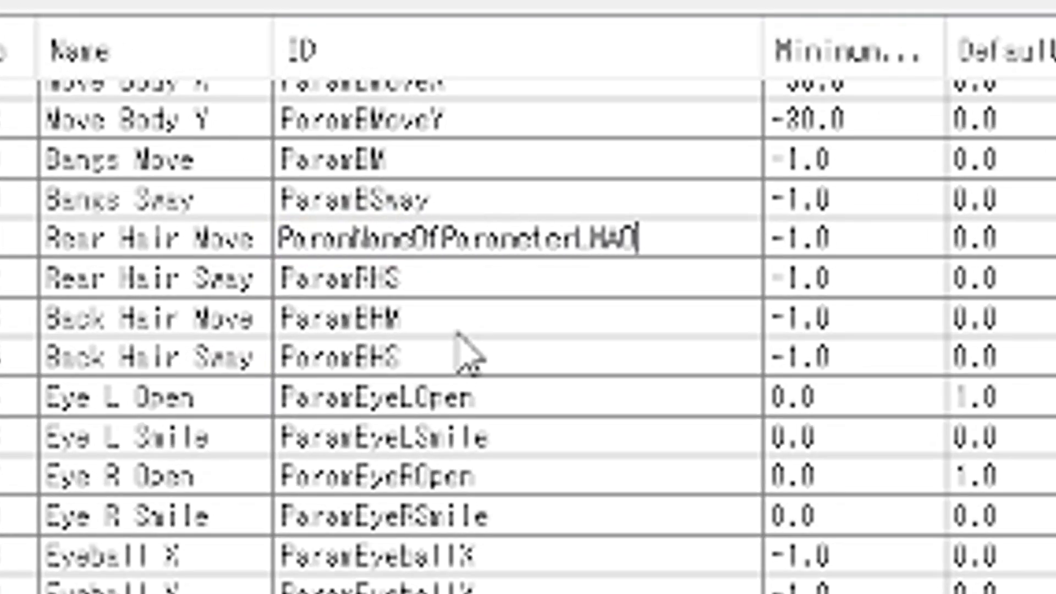
pyautogui.press('BackSpace')
pyautogui.press('BackSpace')
pyautogui.press('BackSpace')
pyautogui.press('BackSpace')
pyautogui.press('BackSpace')
pyautogui.press('BackSpace')
pyautogui.press('BackSpace')
pyautogui.press('BackSpace')
pyautogui.press('BackSpace')
pyautogui.press('BackSpace')
pyautogui.press('BackSpace')
pyautogui.press('BackSpace')
pyautogui.press('BackSpace')
pyautogui.press('BackSpace')
pyautogui.press('BackSpace')
pyautogui.press('BackSpace')
pyautogui.press('BackSpace')
pyautogui.press('BackSpace')
pyautogui.write('ameOfParameterLMAO')
pyautogui.press('BackSpace')
pyautogui.press('BackSpace')
pyautogui.press('BackSpace')
pyautogui.press('BackSpace')
pyautogui.press('BackSpace')
pyautogui.press('BackSpace')
pyautogui.press('BackSpace')
pyautogui.press('BackSpace')
pyautogui.press('BackSpace')
pyautogui.press('BackSpace')
pyautogui.press('BackSpace')
pyautogui.press('BackSpace')
pyautogui.press('BackSpace')
pyautogui.press('BackSpace')
pyautogui.press('BackSpace')
pyautogui.press('BackSpace')
pyautogui.press('BackSpace')
pyautogui.press('BackSpace')
pyautogui.press('BackSpace')
pyautogui.write('RHM')
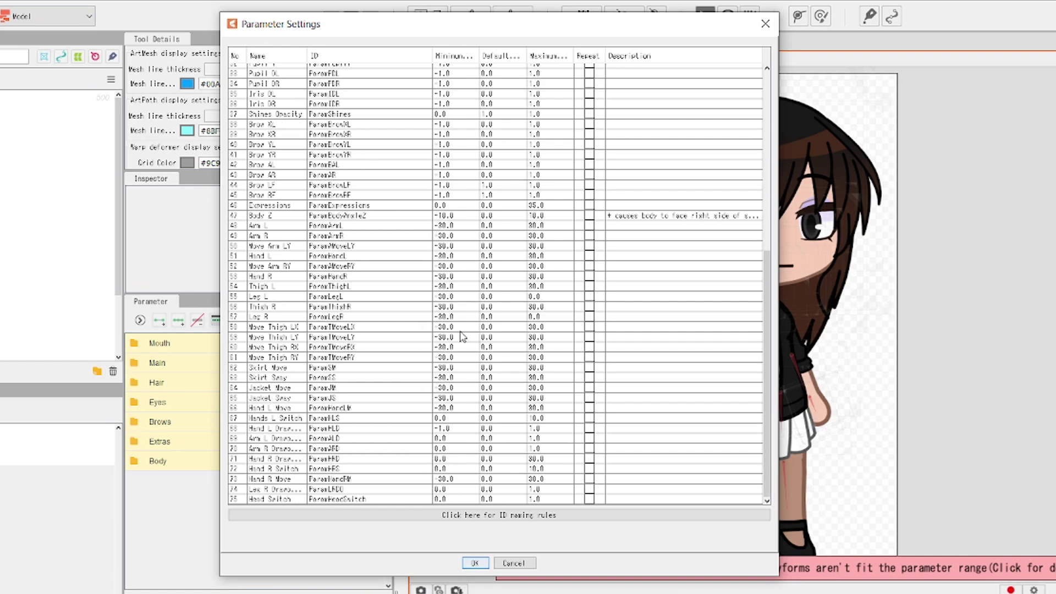